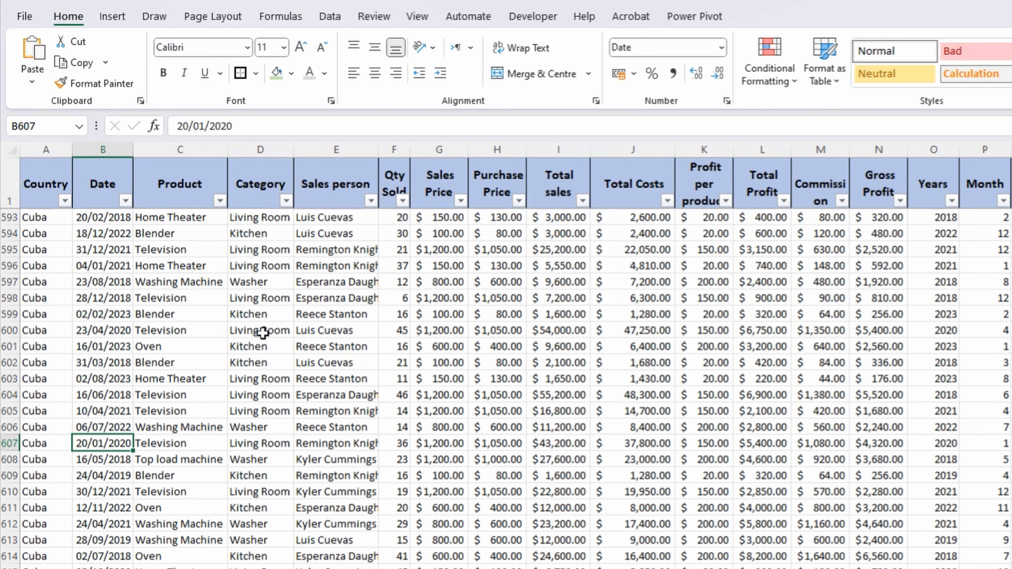
Examine the full sales data range from the Country column to the Year-month column, including its calculated Total sales and Total Costs cells
left_click_drag(49, 173, 1011, 452)
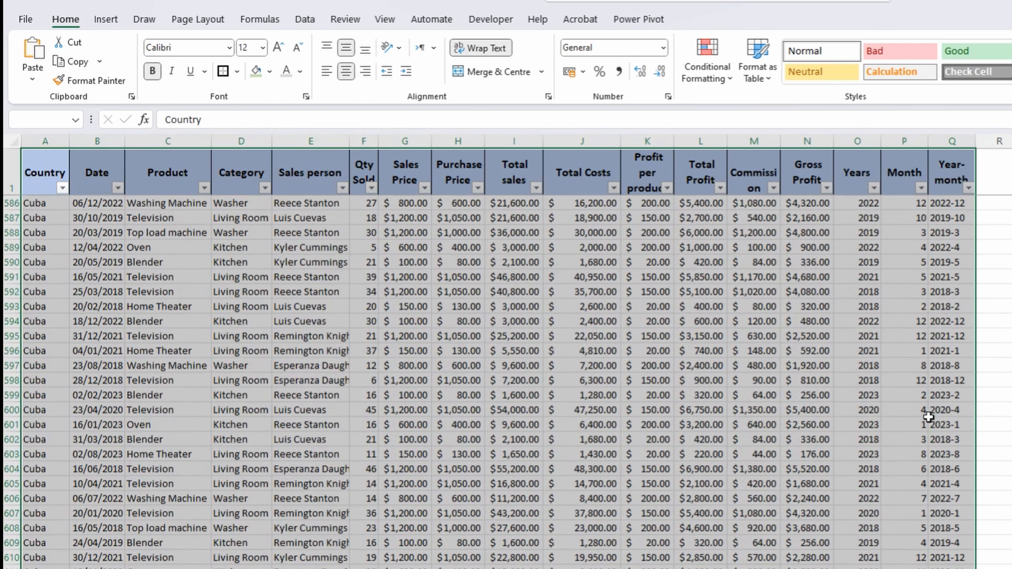
scroll(928, 417, "down", 1)
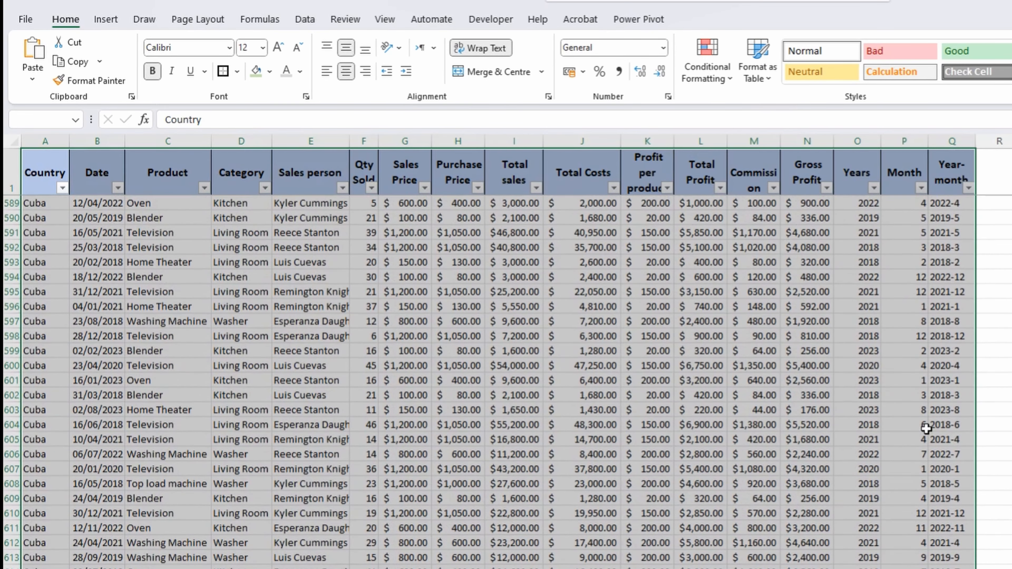
left_click(514, 365)
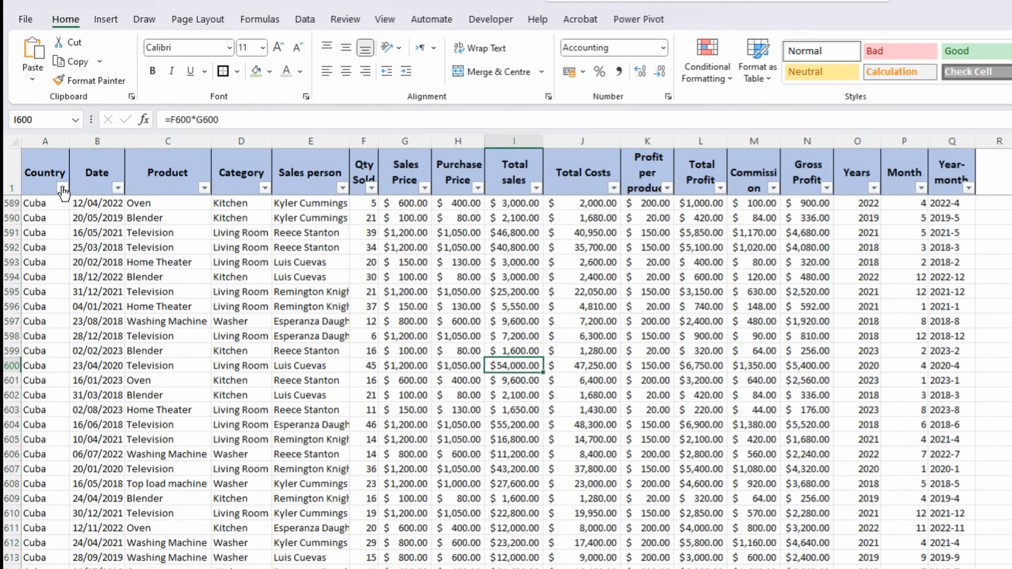
left_click(52, 181)
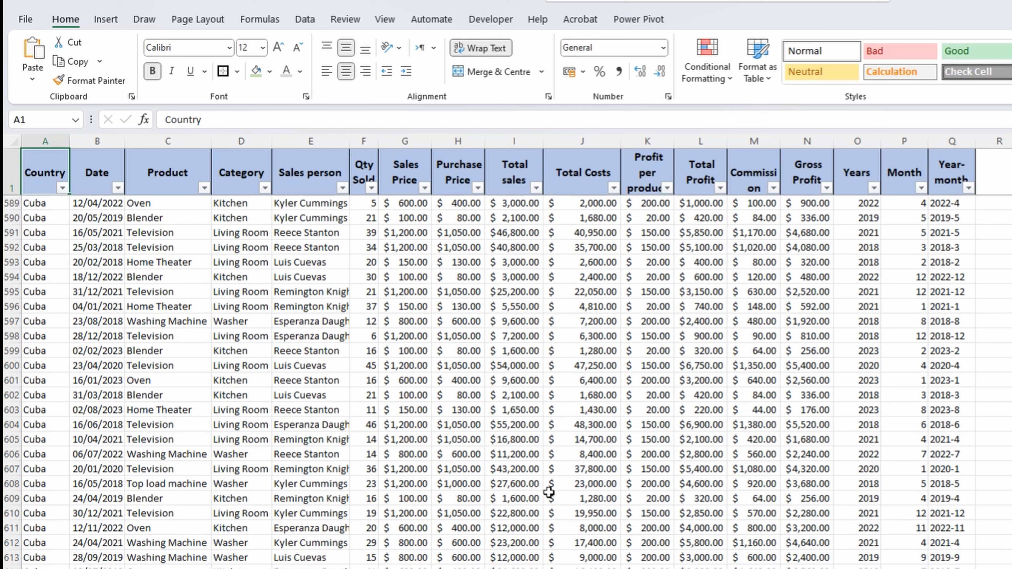
left_click(549, 494)
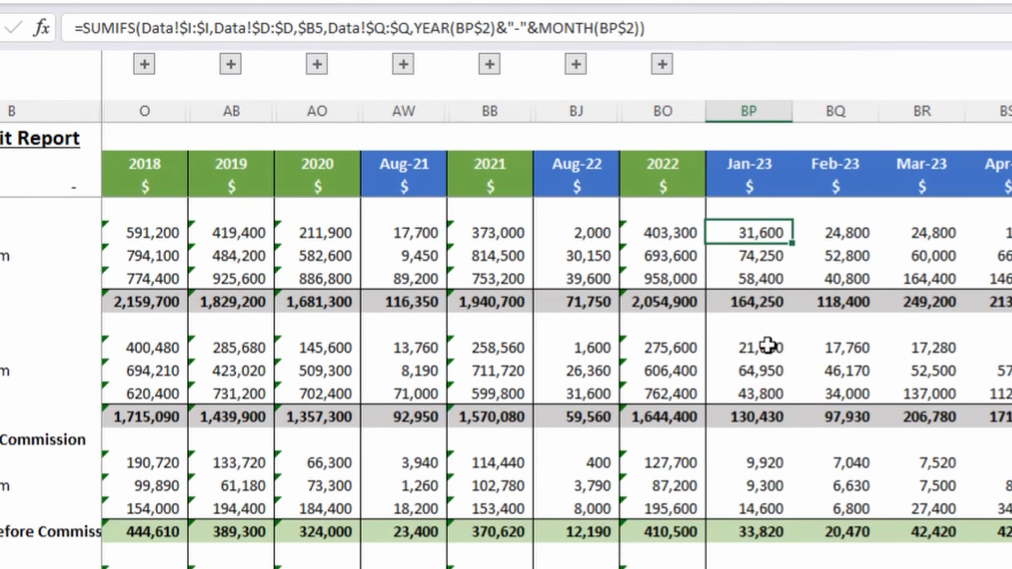
Examine the SUMIFS formula in BP5 of the Gross Profit Report and compare it with the Data sheet it references
left_click(648, 28)
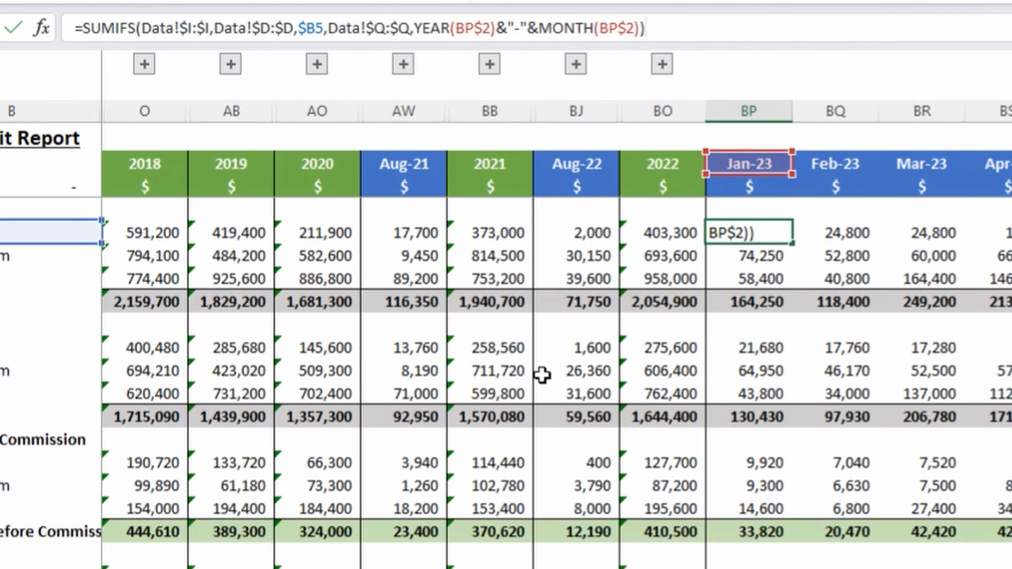
type("`")
key("Escape")
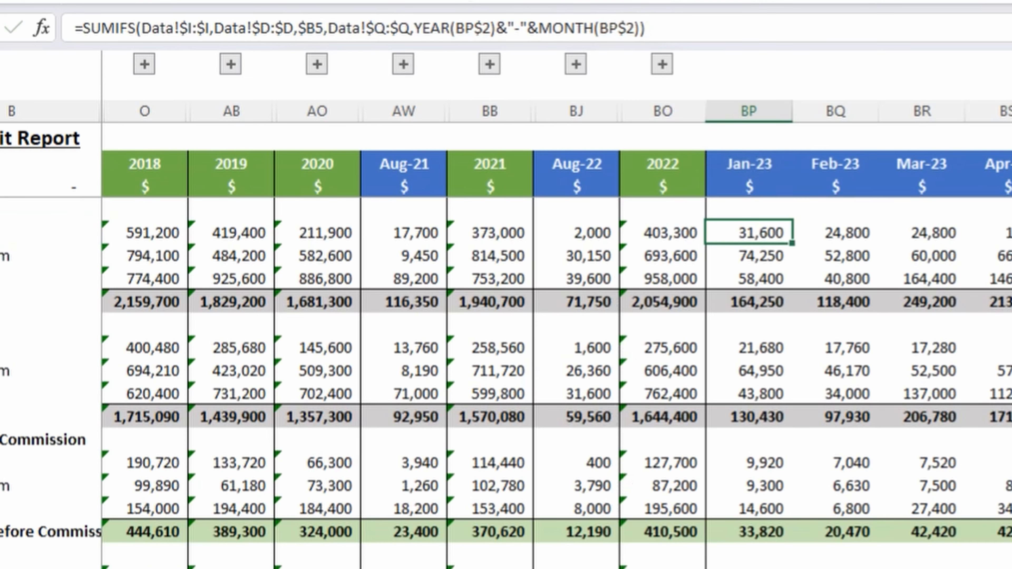
left_click(319, 568)
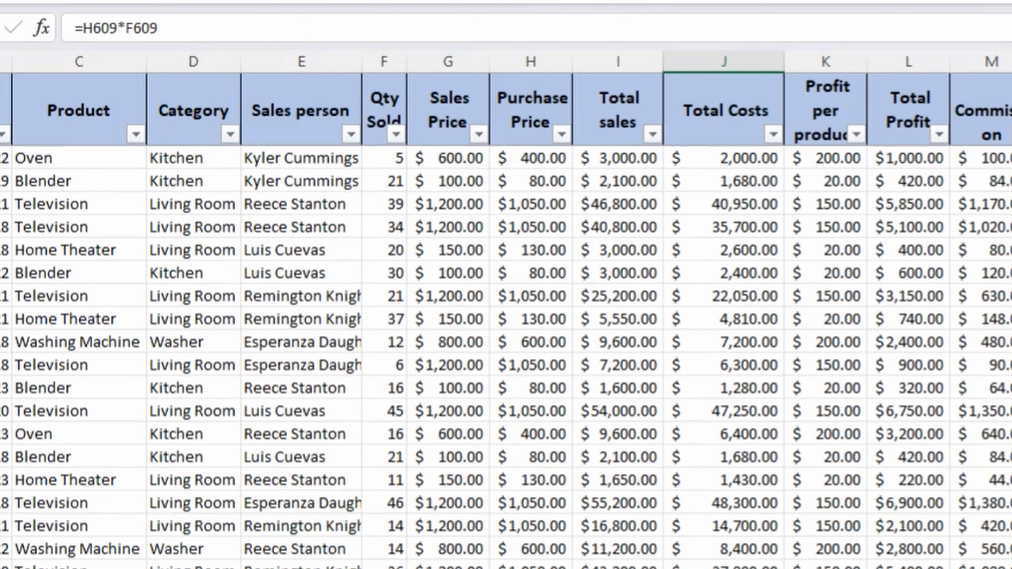
left_click(470, 568)
Check the sum range Data!$I:$I in the BP5 formula against the Total sales column on the Data sheet
key("F2")
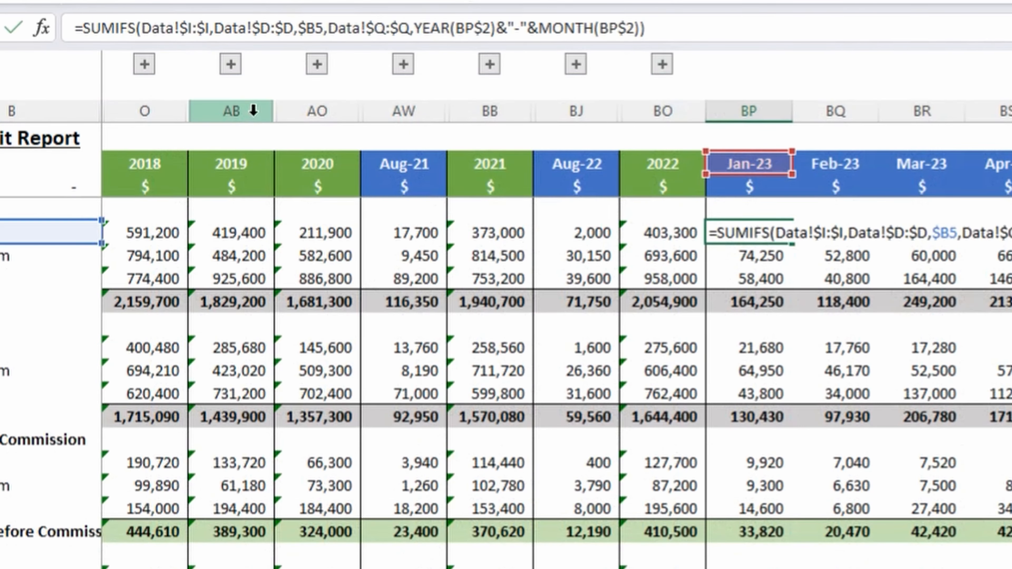
left_click(776, 230)
left_click_drag(776, 230, 844, 233)
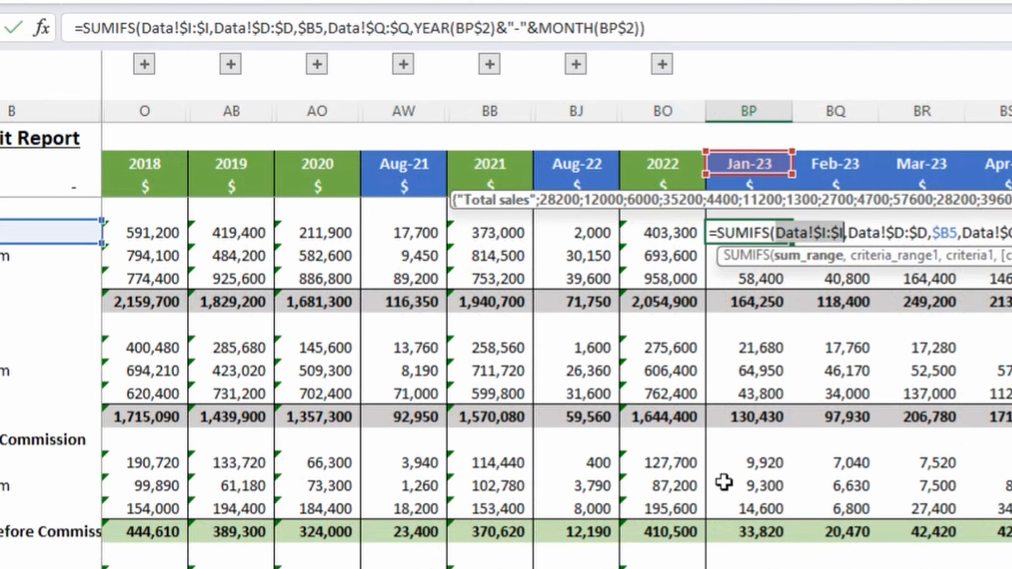
key("Escape")
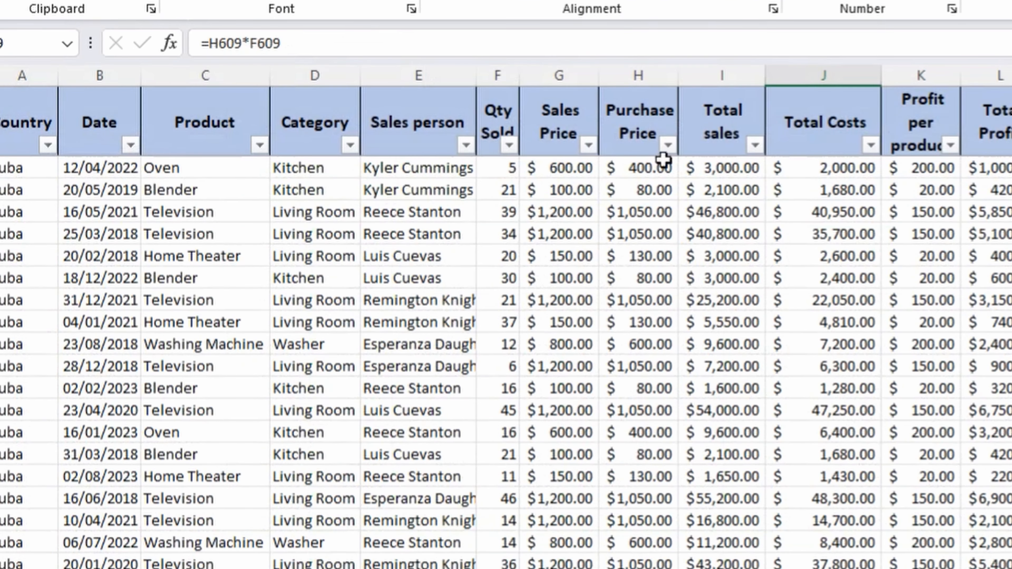
left_click(701, 79)
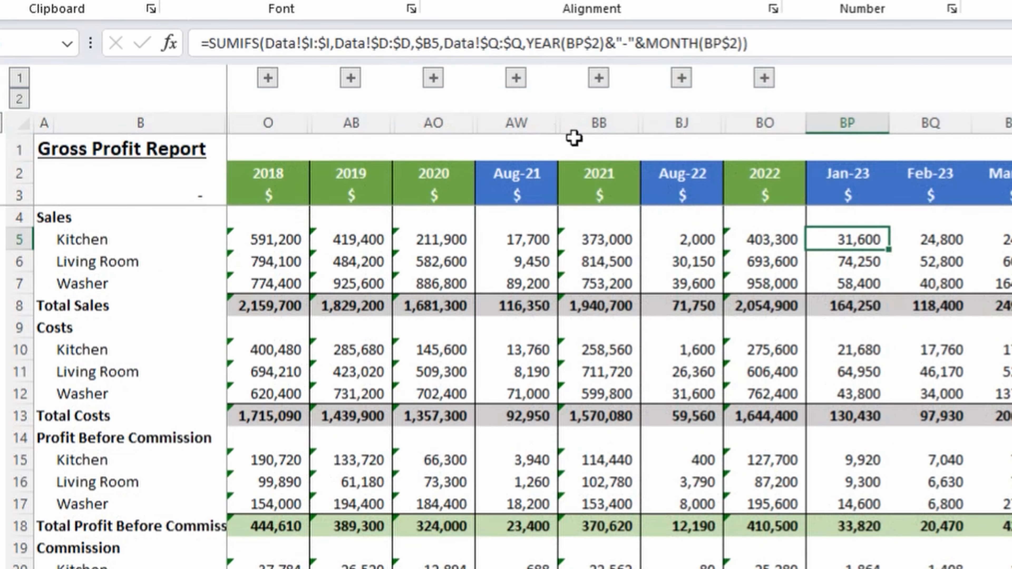
Check the first criteria range and criterion $B5 in the BP5 formula against the Category column on the Data sheet
left_click(405, 42)
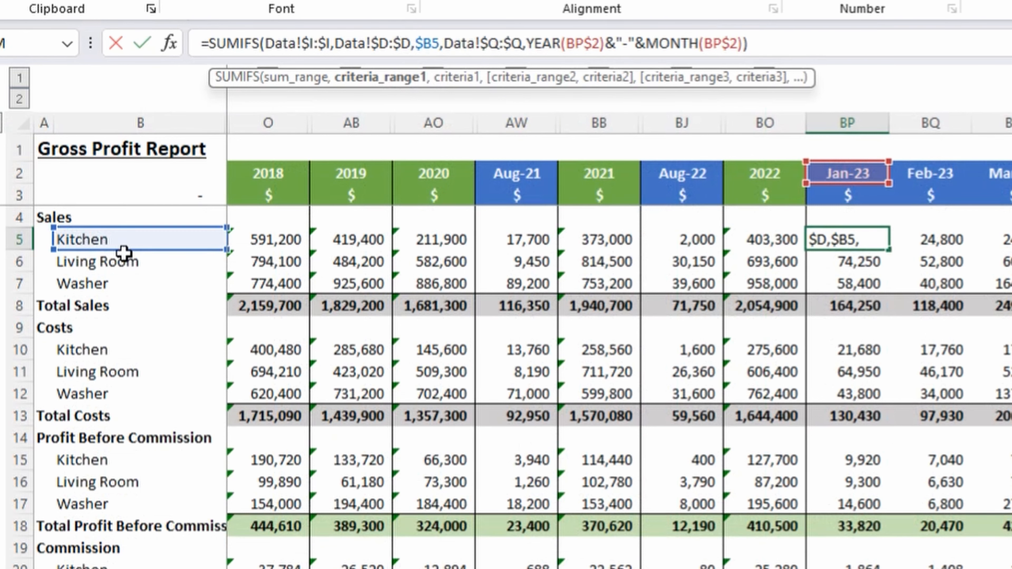
key("ctrl+Return")
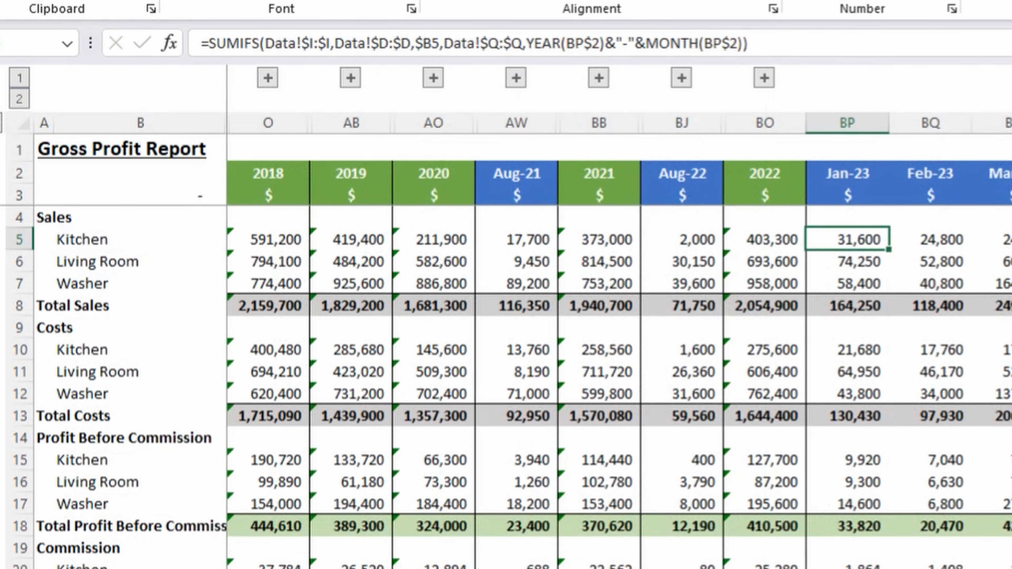
key("ctrl+bracketleft")
left_click(315, 74)
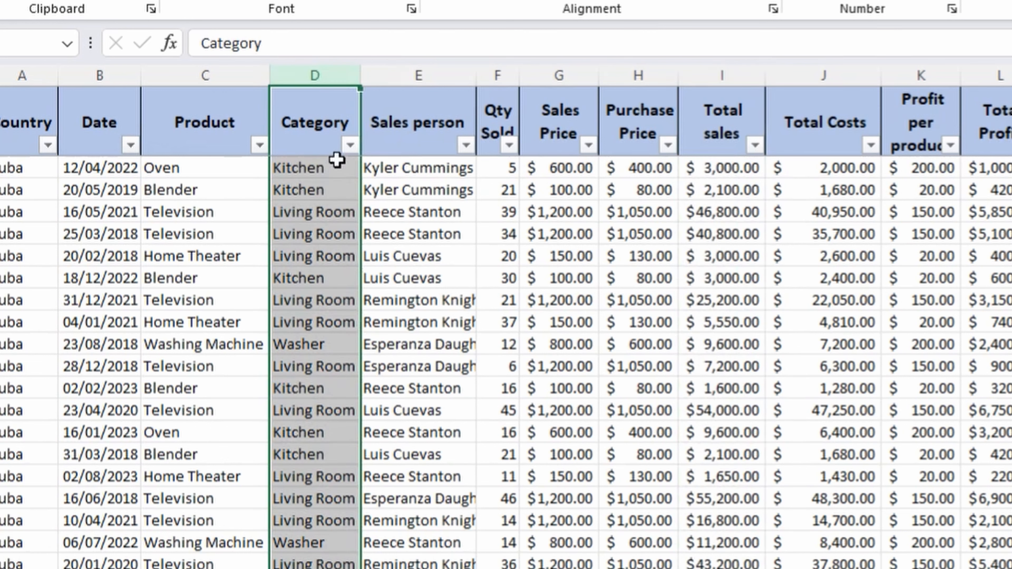
Inspect how far the Category column reaches by going to the sheet's last row, its first entry and its last entry
left_click(330, 483)
key("ctrl+Down")
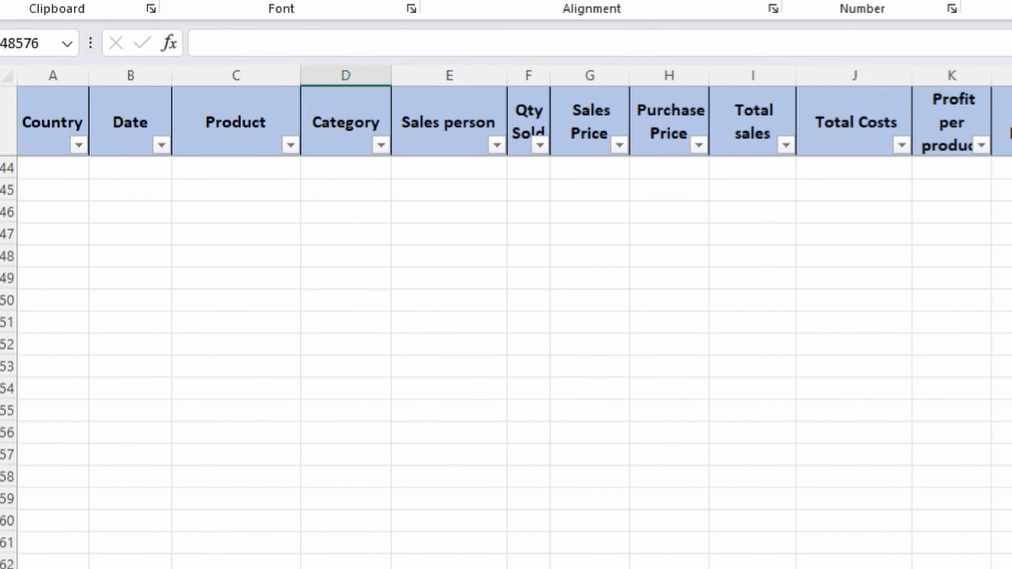
key("ctrl+Up")
key("ctrl+Up")
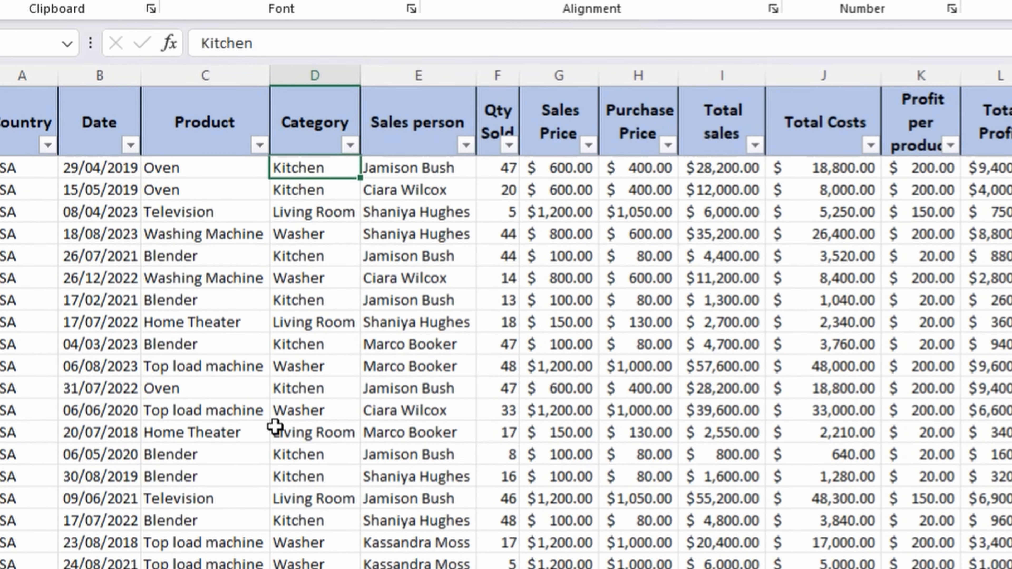
key("ctrl+Down")
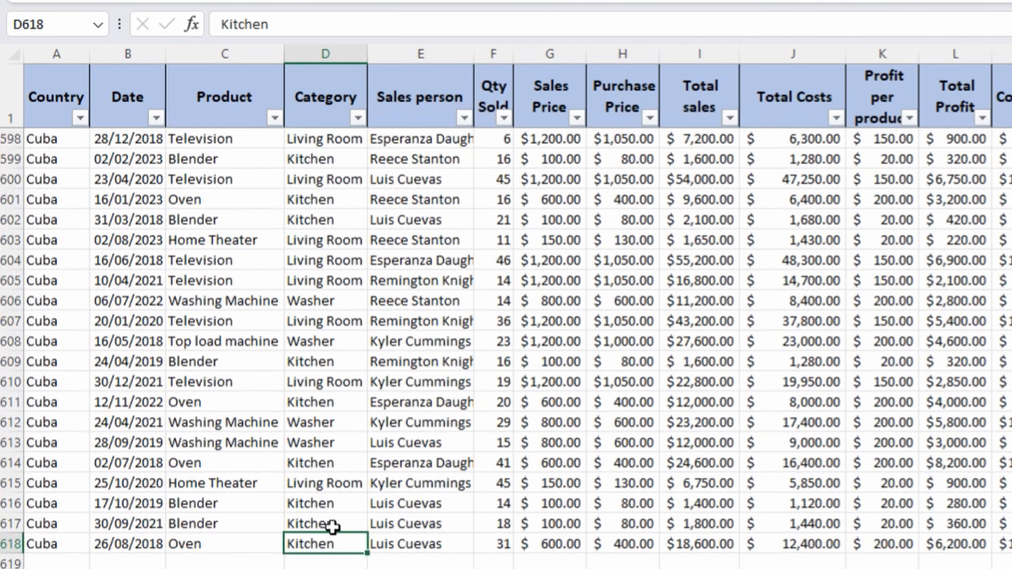
Select the blank cells below the last Category entry, and the whole of column D, to compare the referenced areas
scroll(761, 519, "down", 2)
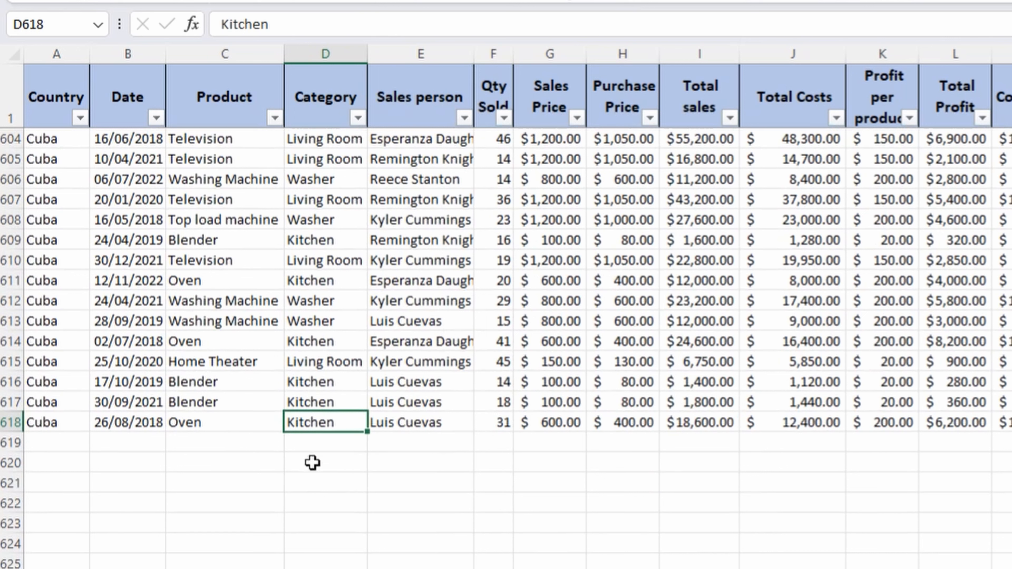
left_click(311, 474)
left_click_drag(319, 481, 321, 568)
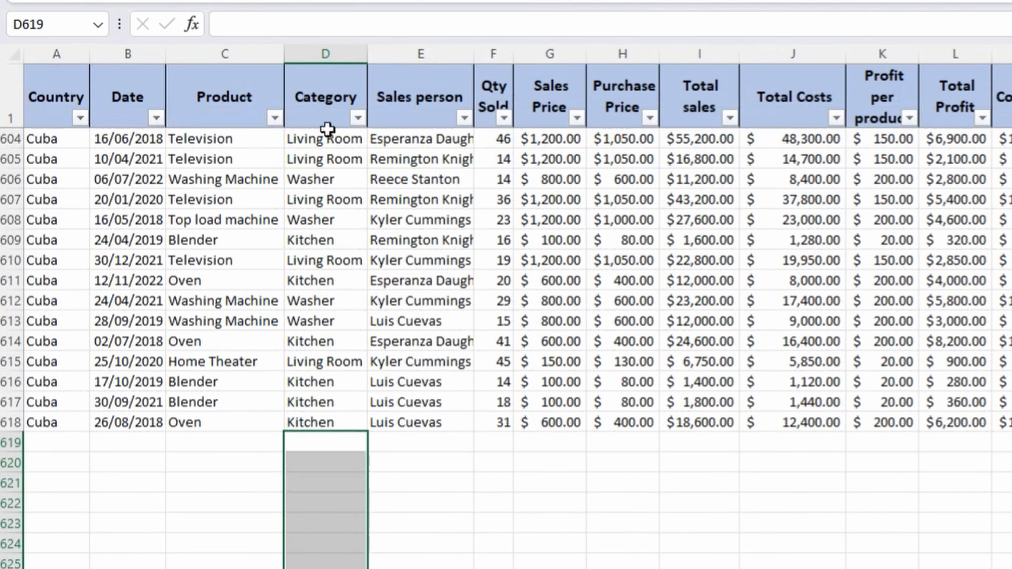
left_click(321, 62)
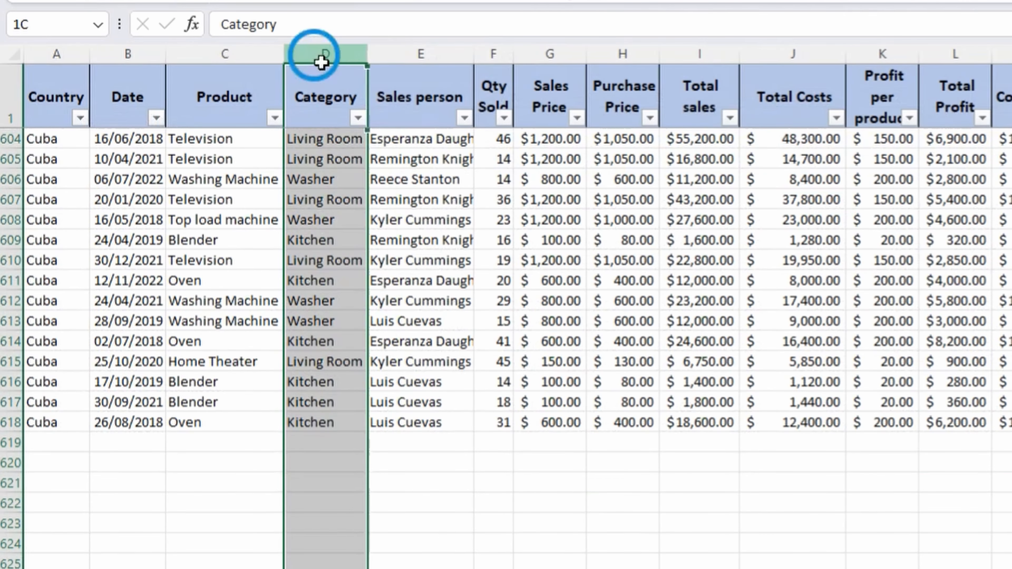
left_click(331, 103)
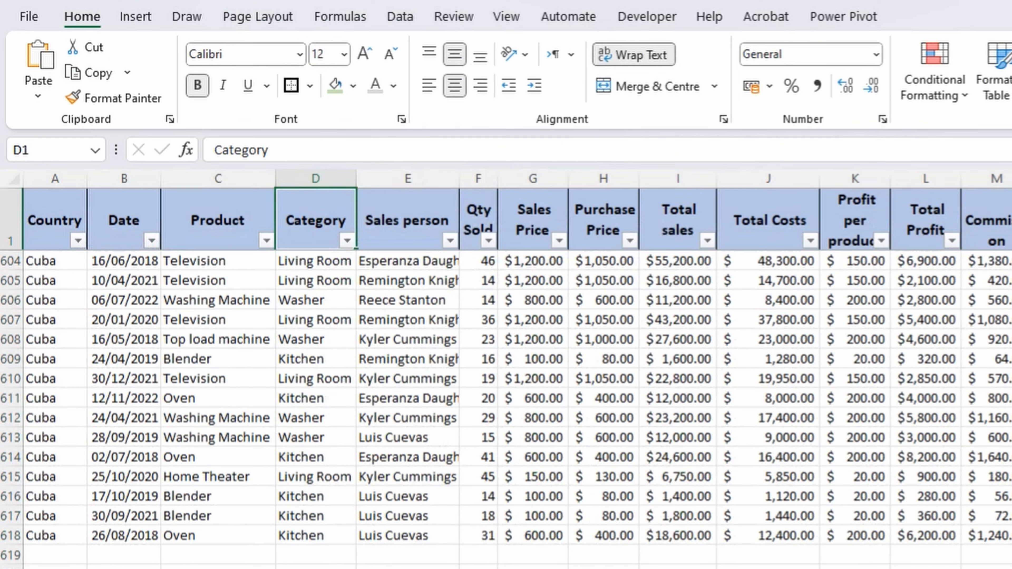
Convert the data range $A$1:$Q$618 into an Excel table with headers
key("Home")
key("ctrl+a")
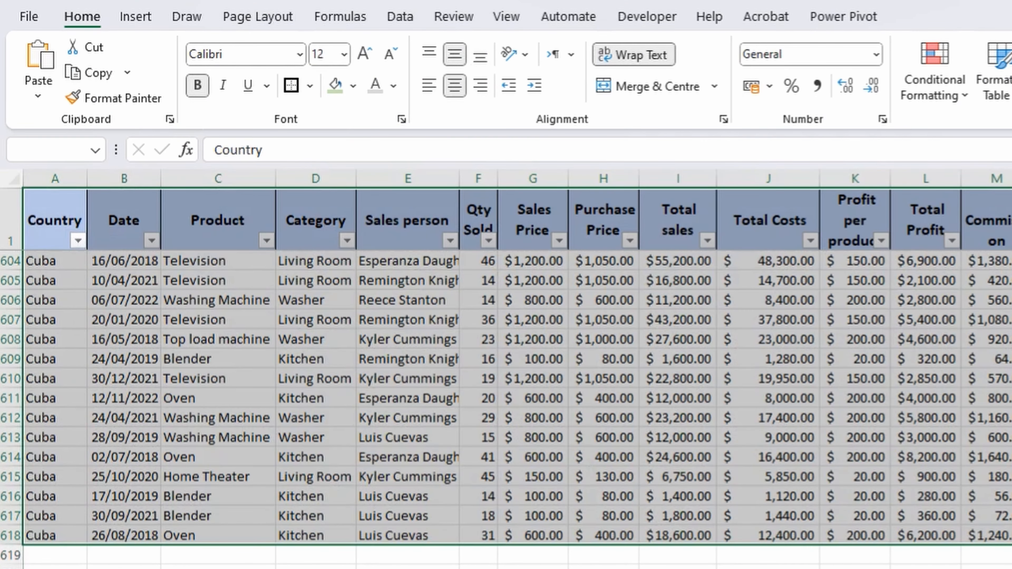
left_click(140, 18)
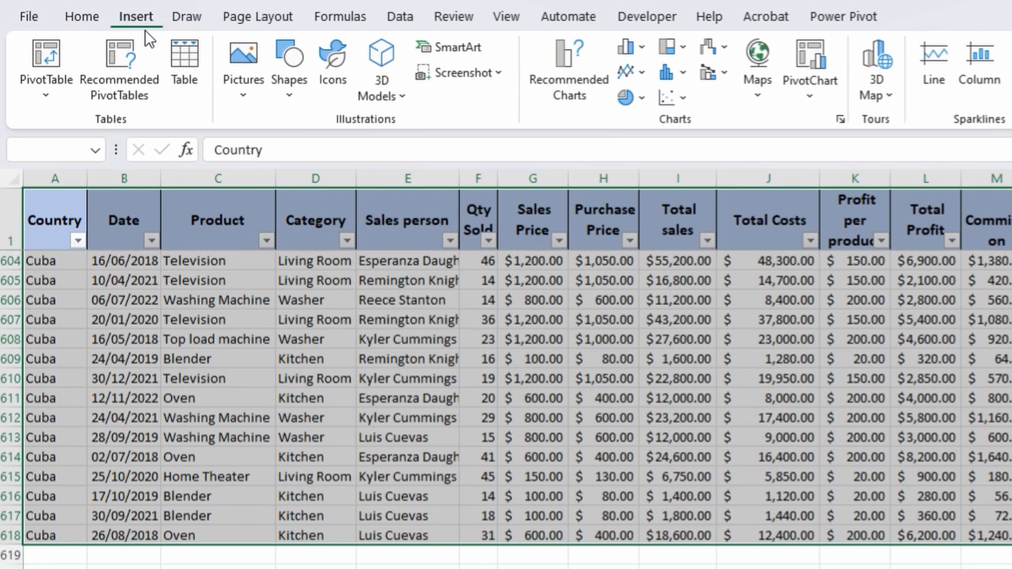
left_click(184, 59)
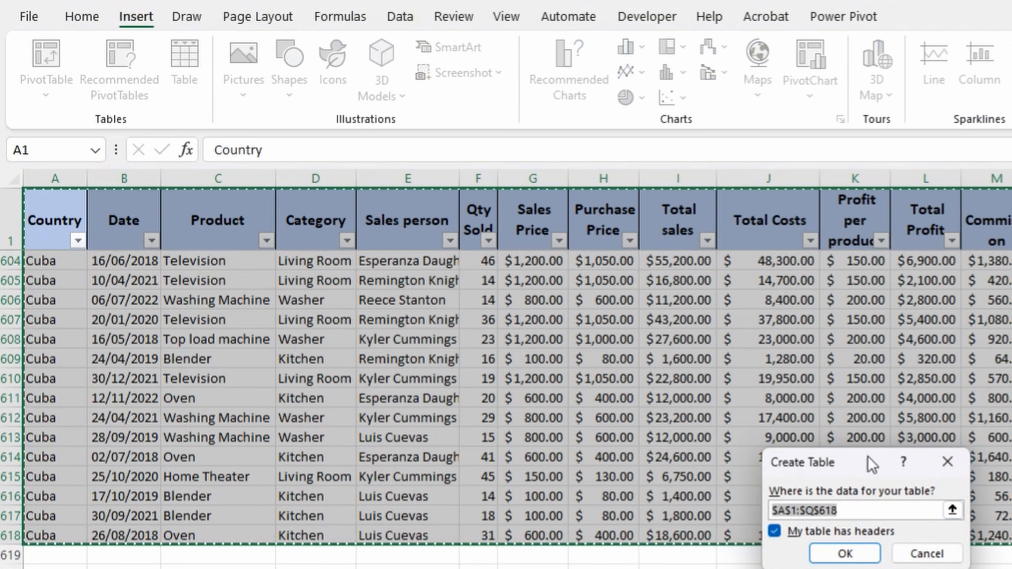
left_click_drag(556, 344, 660, 473)
left_click(299, 237)
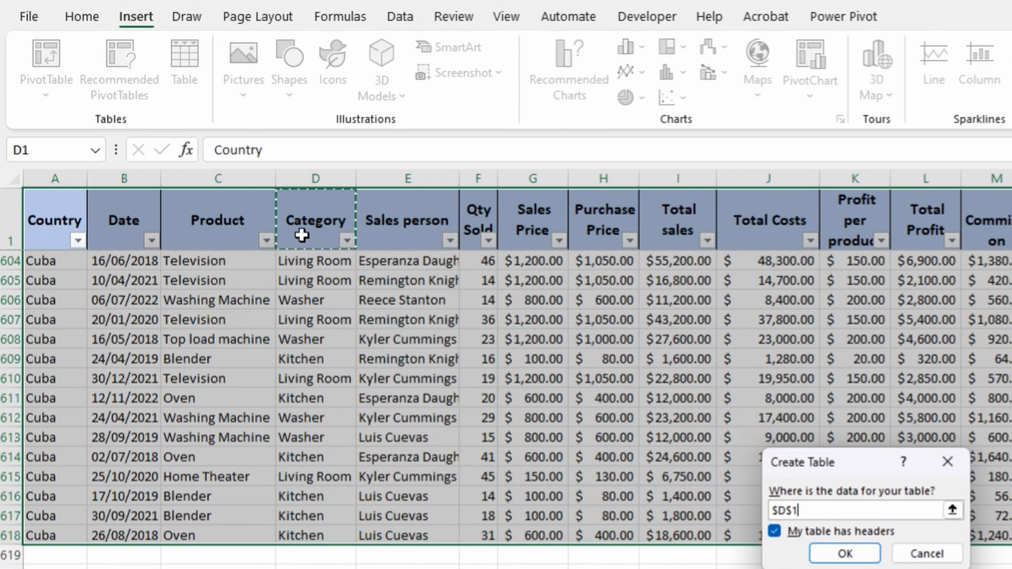
key("ctrl+Left")
key("ctrl+shift+End")
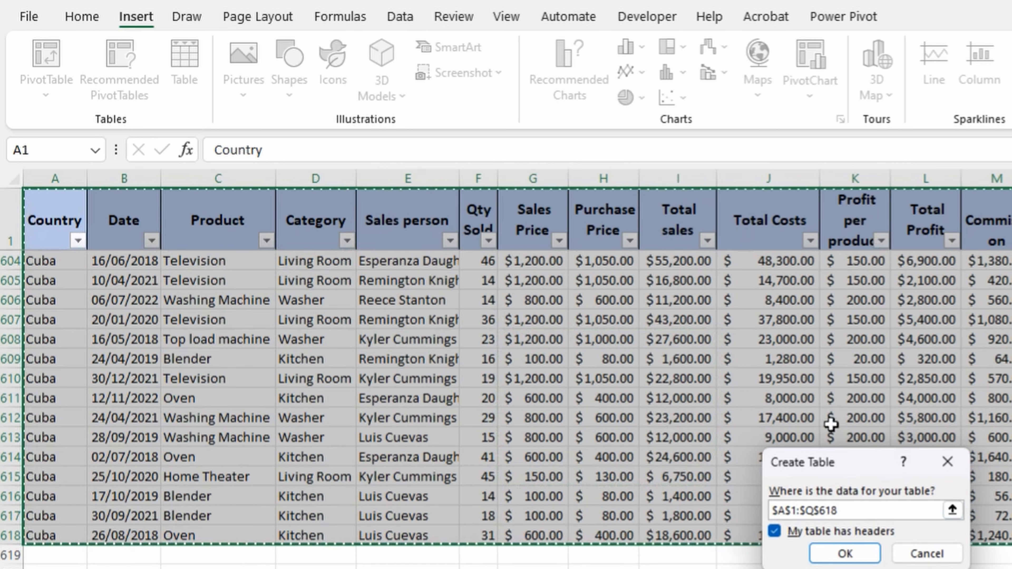
left_click(832, 553)
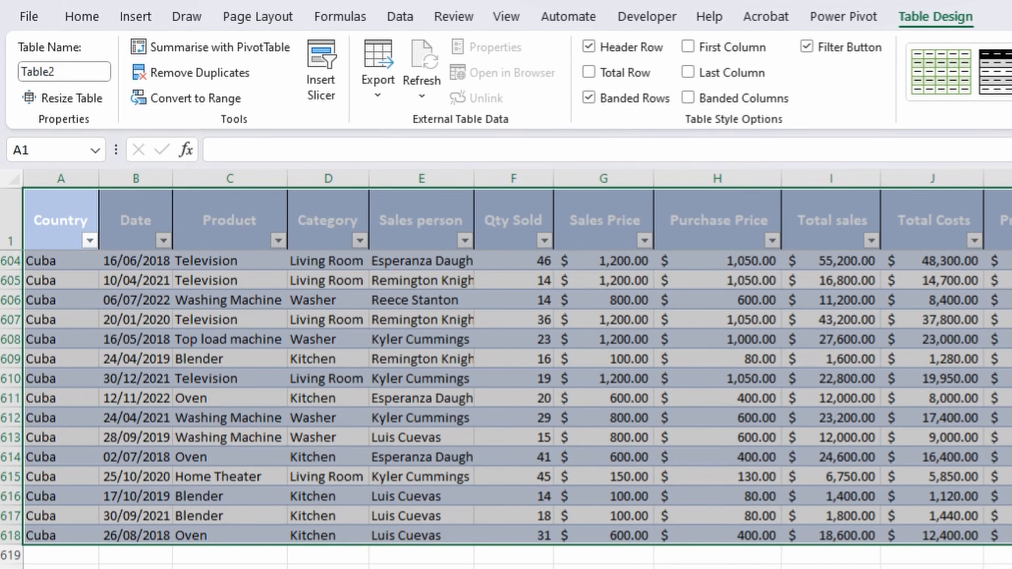
left_click(686, 492)
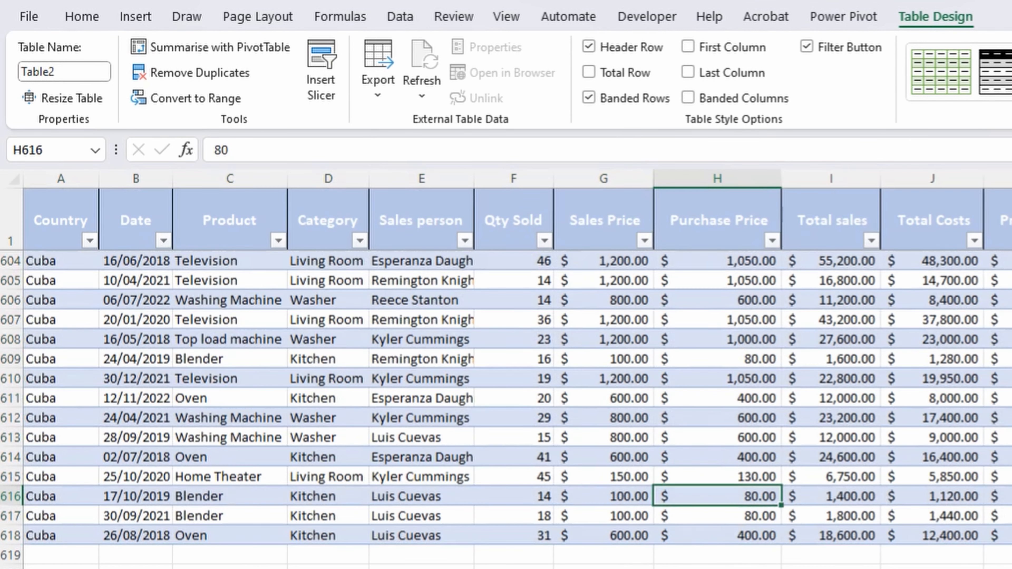
Copy the Country to Purchase Price cells of row 618 into row 619 directly below the table and check the row's calculated columns
key("ctrl+Down")
key("Up")
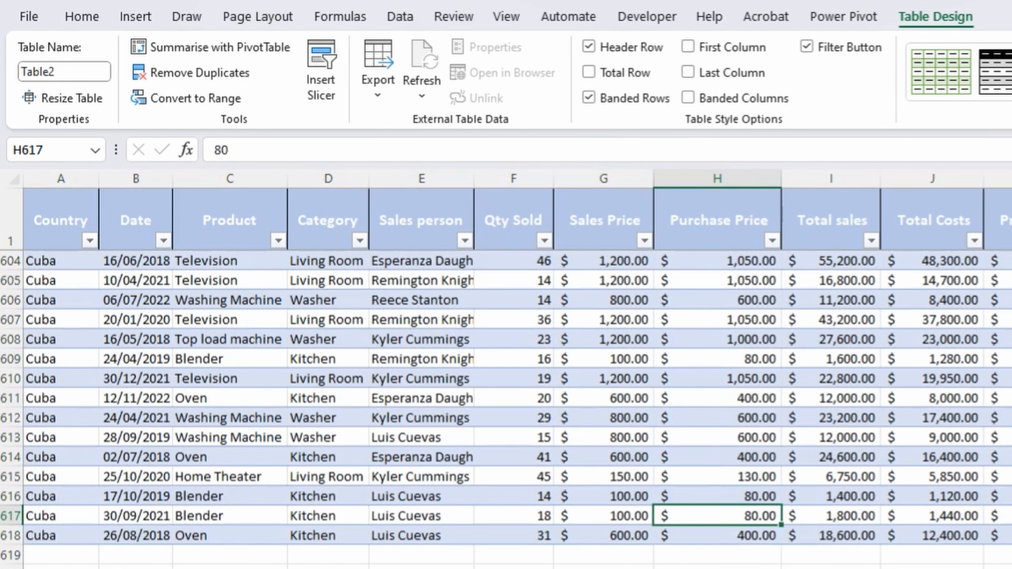
left_click(412, 555)
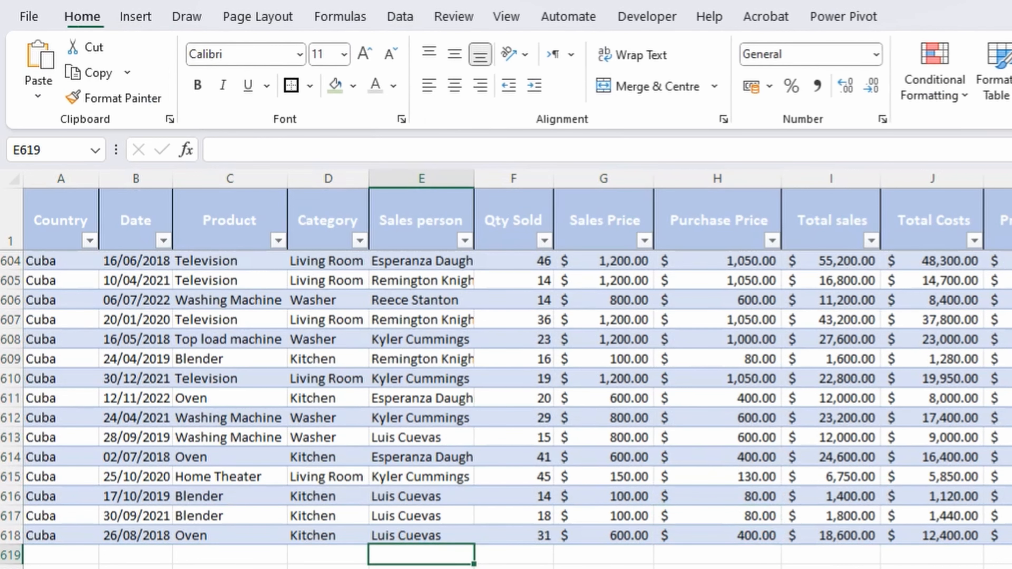
key("Up")
key("Left")
key("Left")
key("Left")
key("Left")
key("shift+Right")
key("shift+Right")
key("shift+Right")
key("shift+Right")
key("shift+Right")
key("shift+Right")
key("shift+Right")
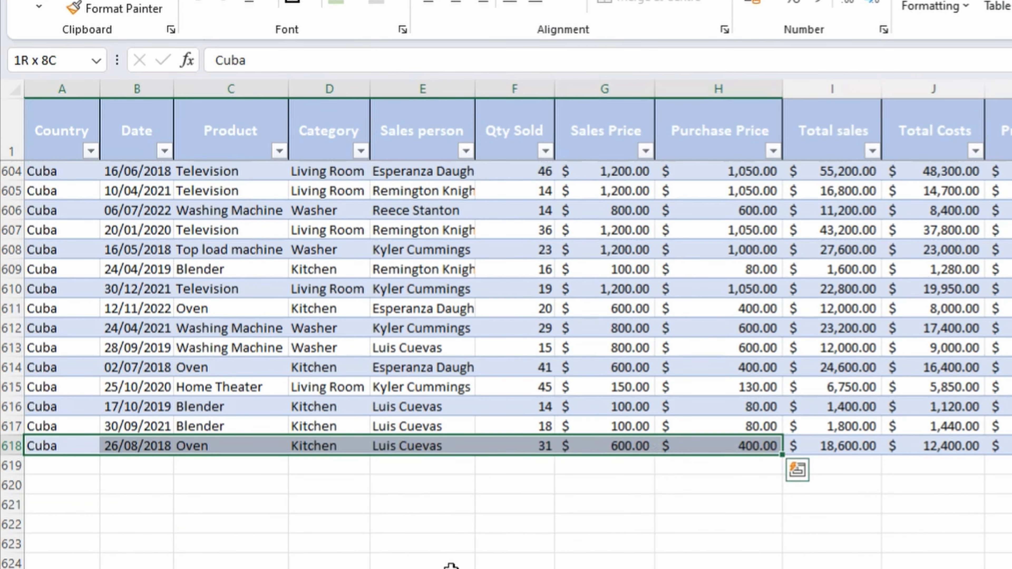
key("ctrl+c")
key("Down")
key("ctrl+v")
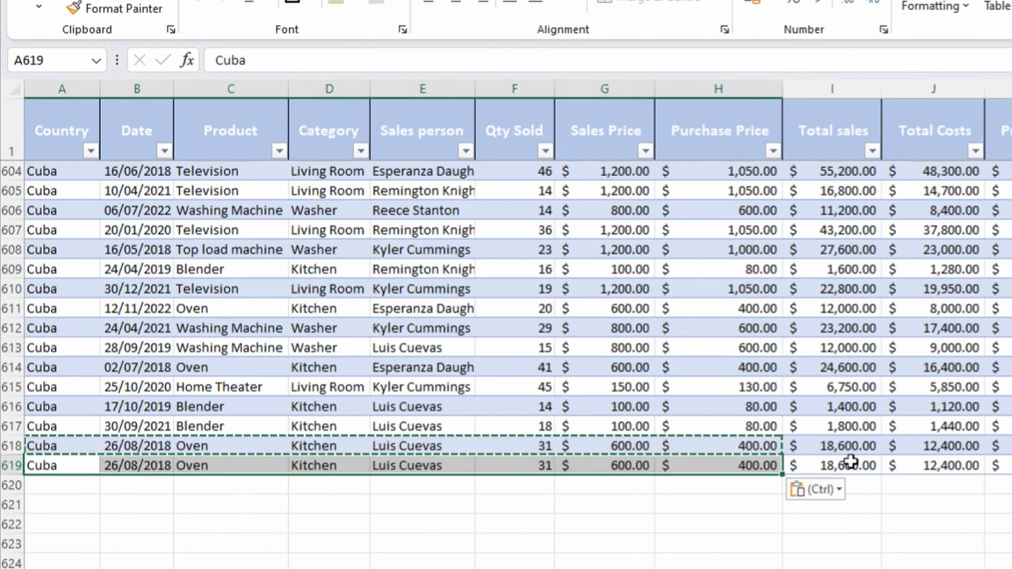
left_click_drag(850, 463, 1010, 464)
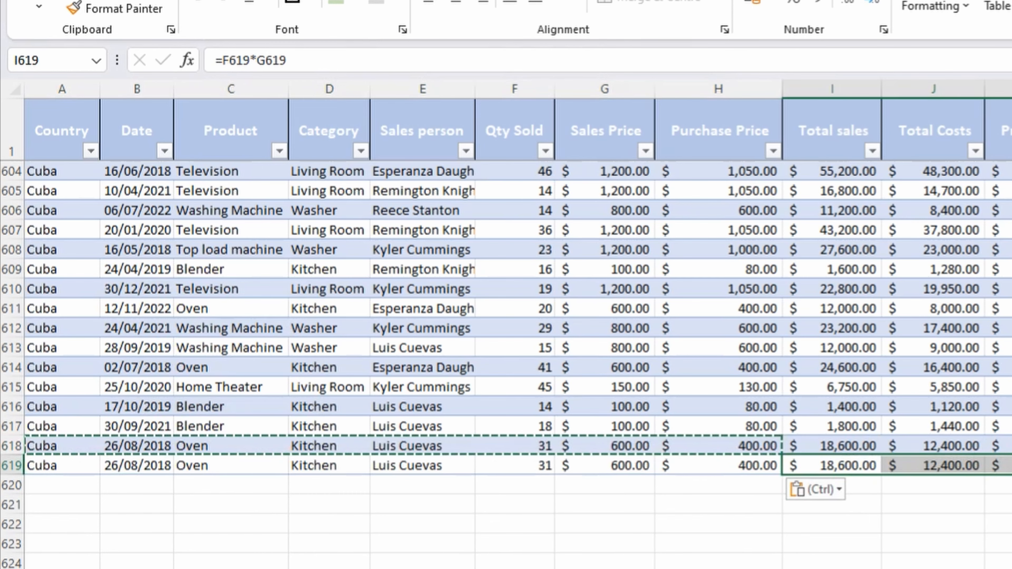
left_click(924, 387)
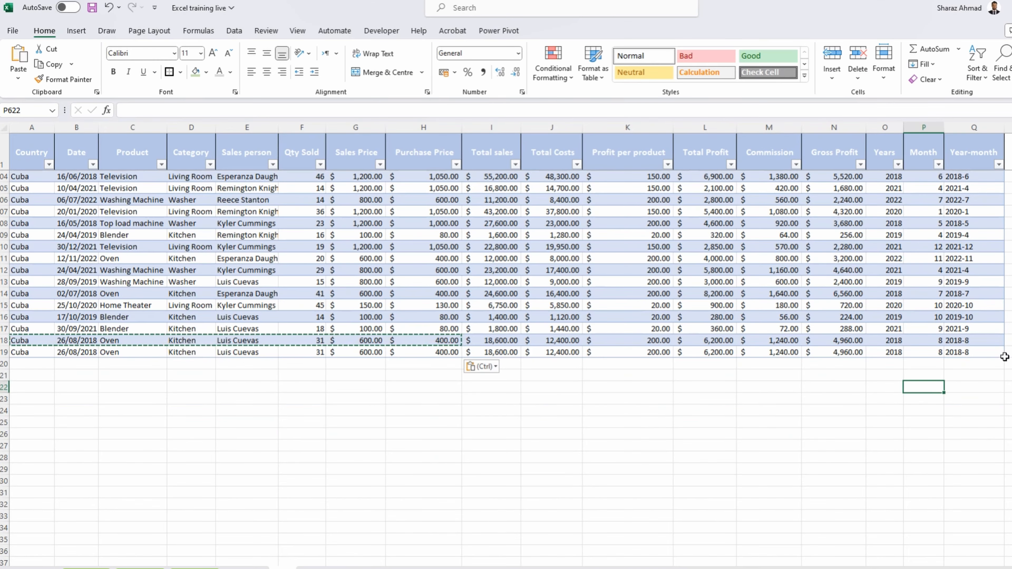
Extend the table down to row 623 and select the new rows' calculated cells from Total sales to Year-month, I620:Q622
left_click_drag(1003, 356, 1004, 405)
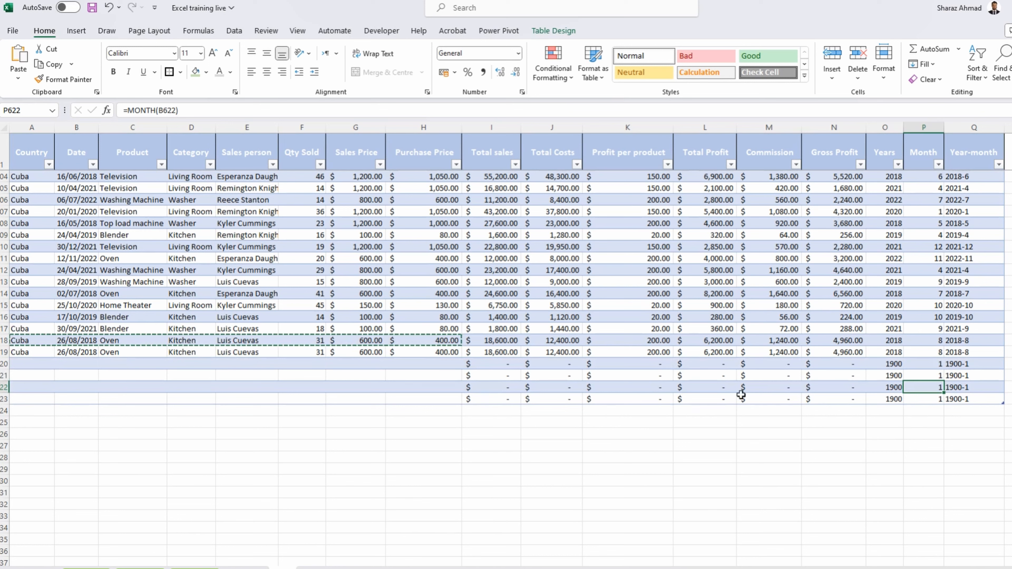
left_click_drag(494, 363, 977, 387)
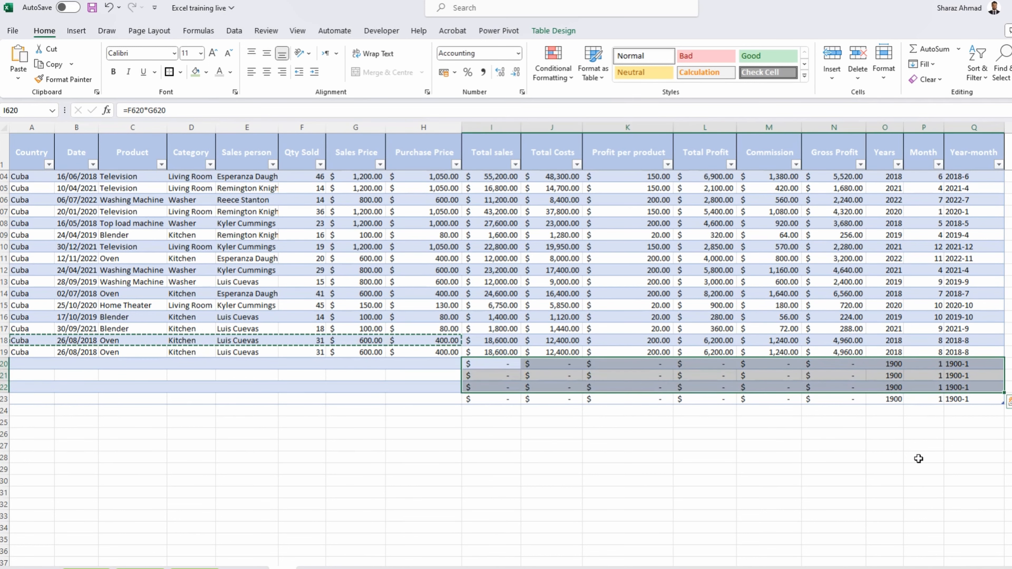
Undo the table extension and the row copied into row 619
key("ctrl+z")
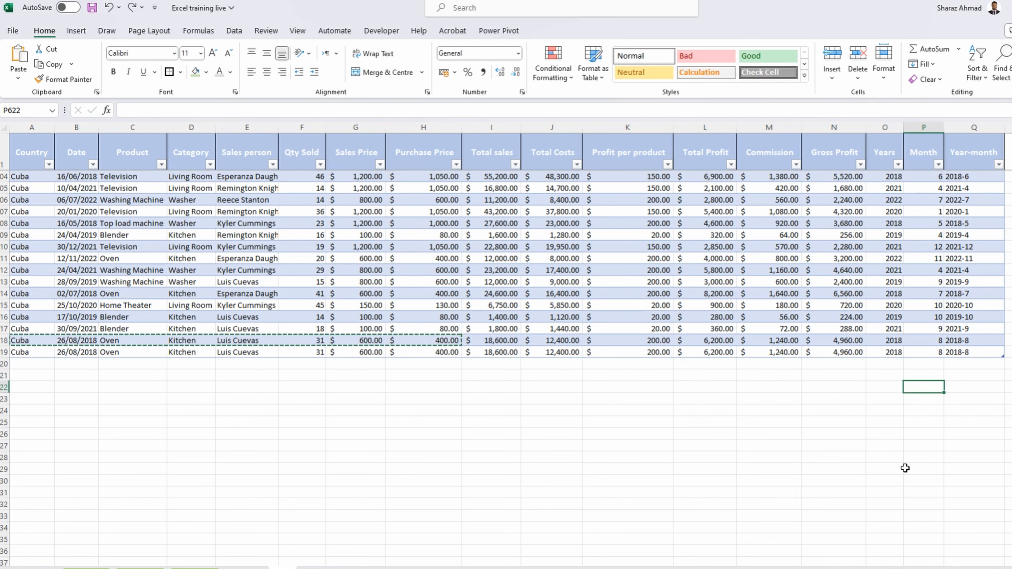
key("ctrl+z")
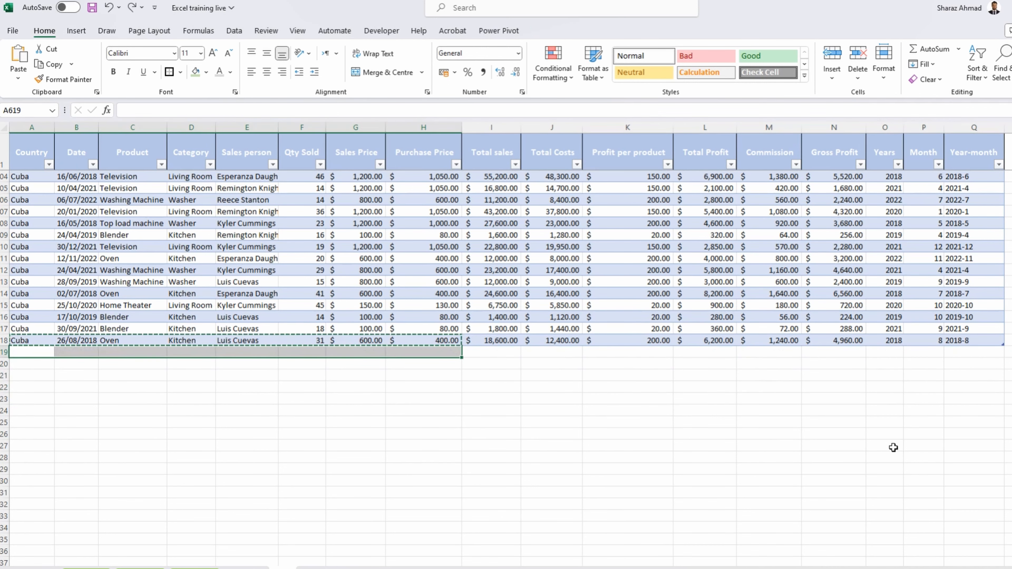
key("ctrl+z")
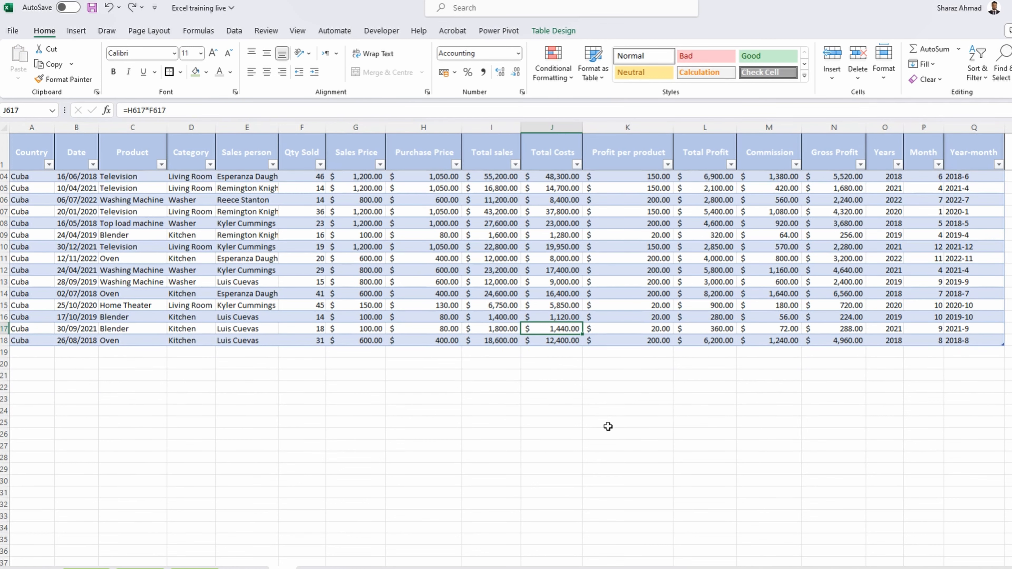
Inspect the cell references used in the first Total sales formula, in I2
key("ctrl+Up")
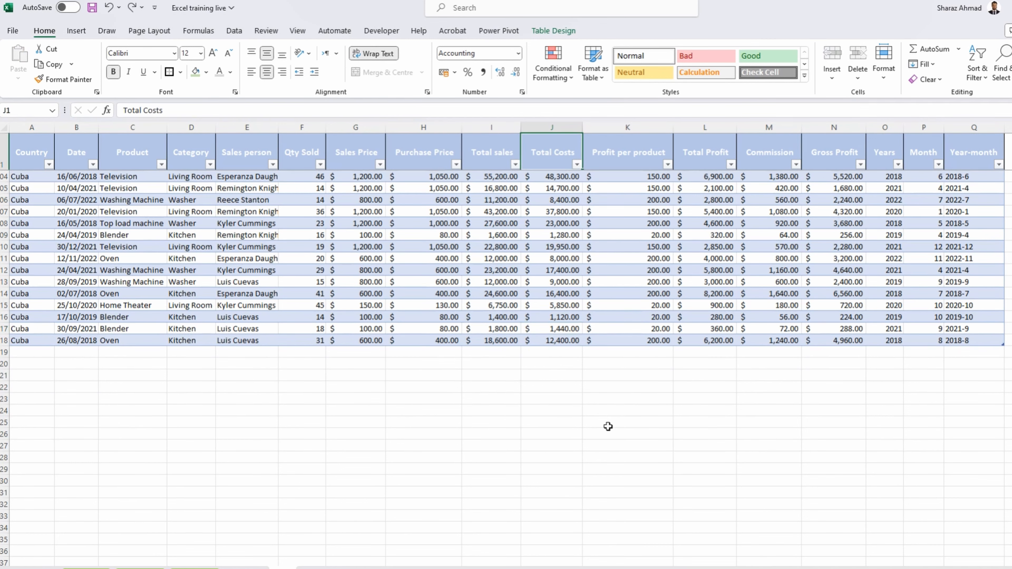
key("Down")
key("Left")
key("Left")
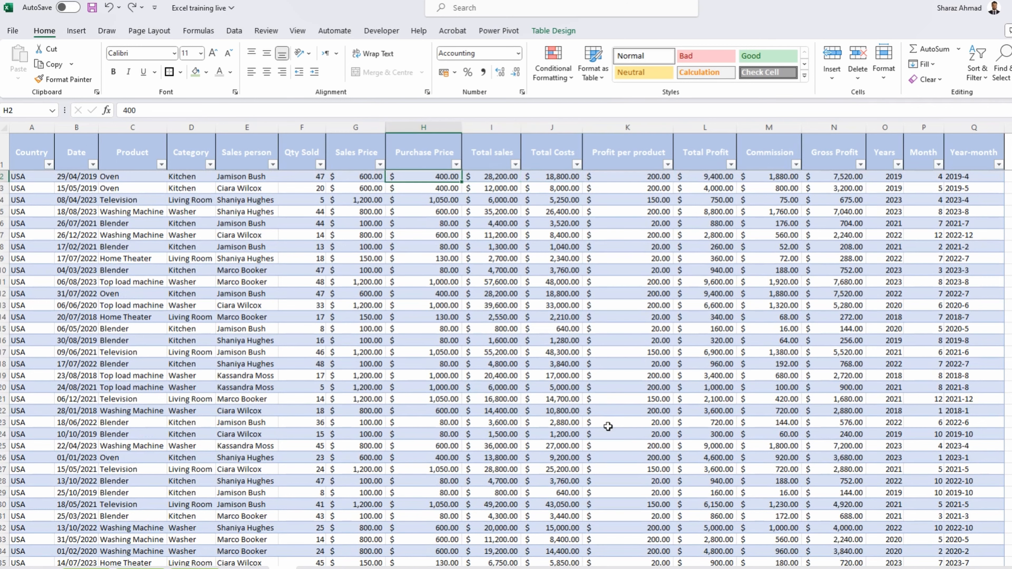
key("Right")
key("F2")
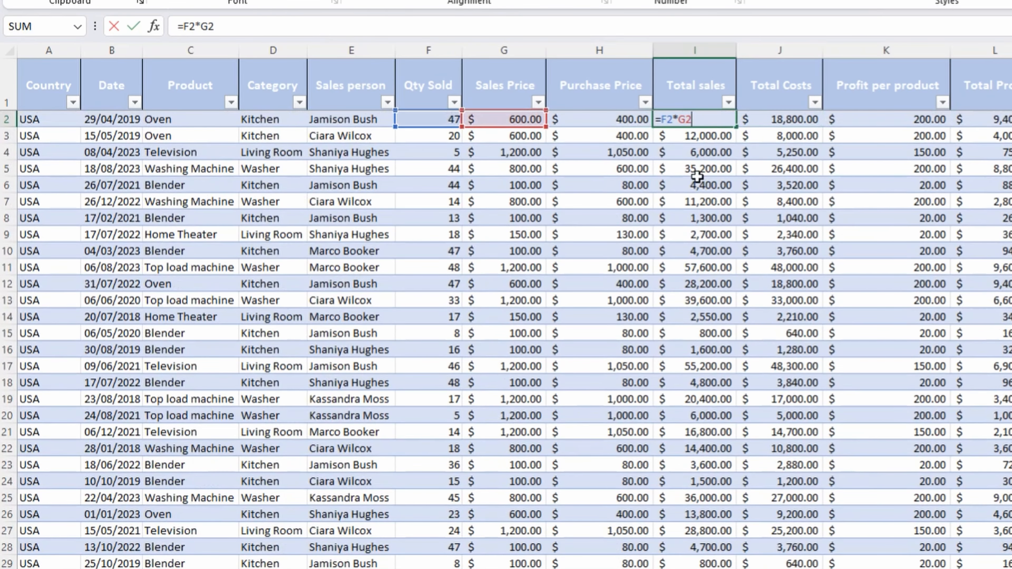
key("Escape")
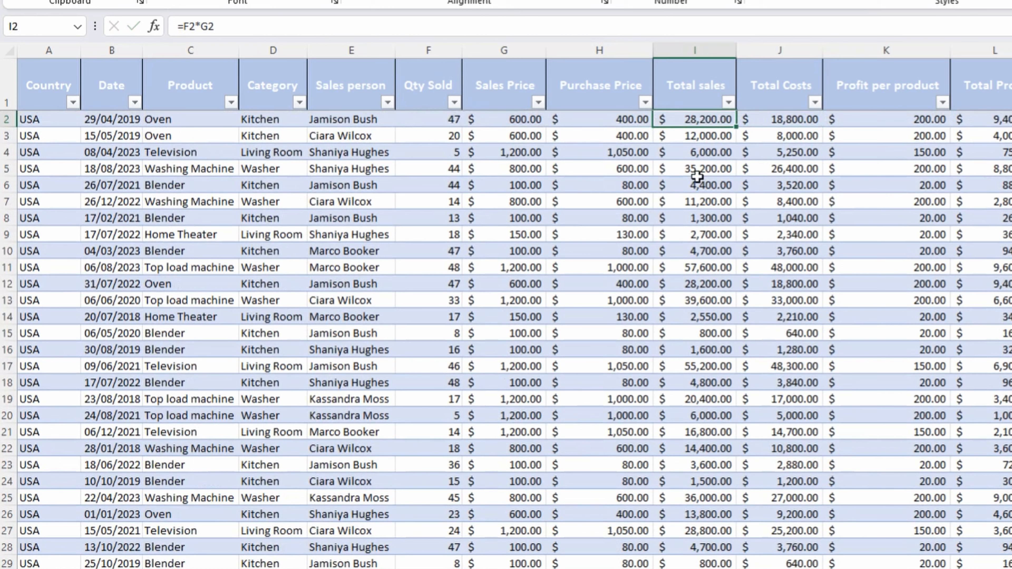
Replace the Total sales formula in I2 with =[@[Qty Sold]]*[@[Sales Price]], picking the referenced cells from the same table row
type("=")
left_click(437, 119)
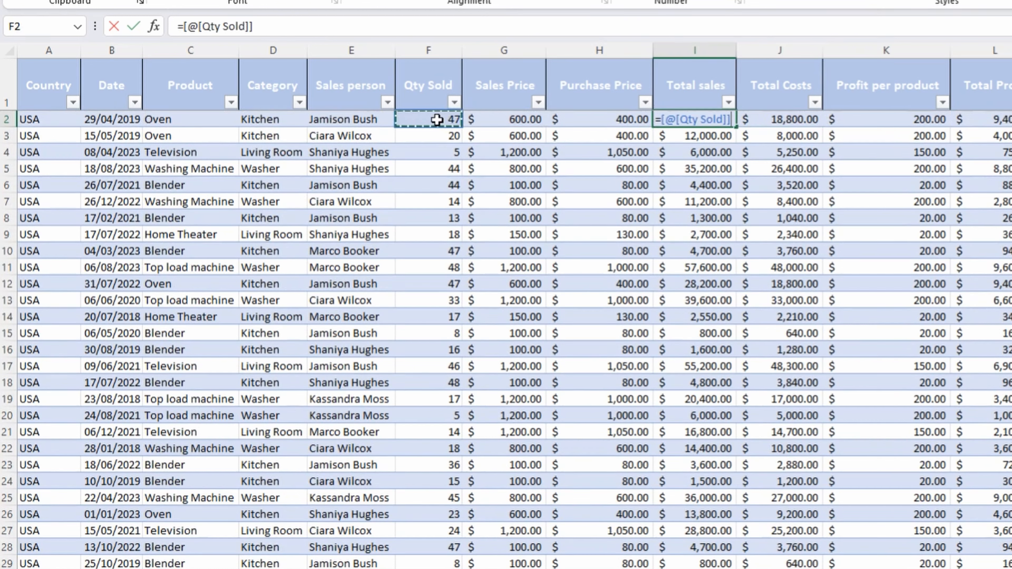
type("*")
left_click(512, 120)
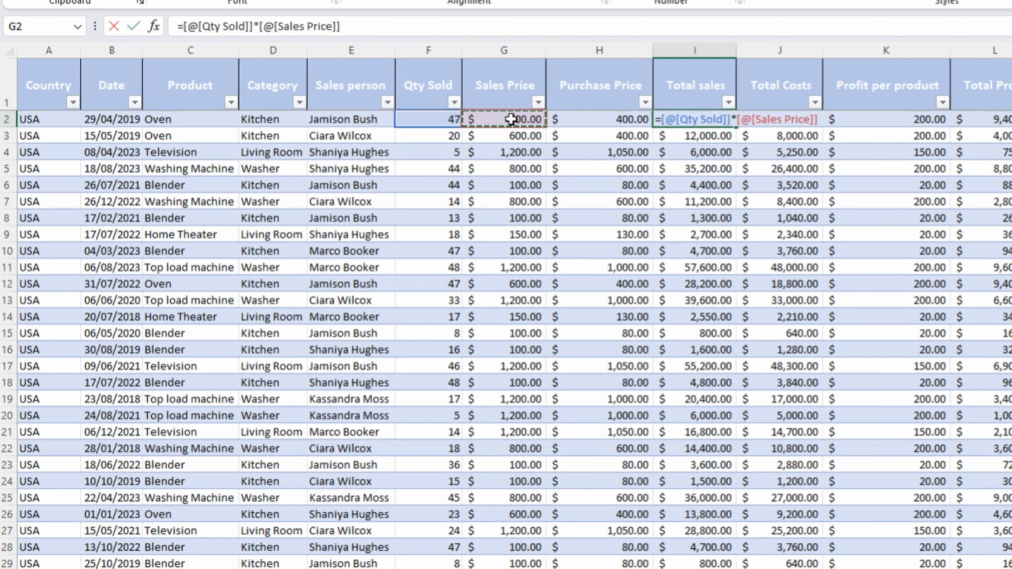
key("Return")
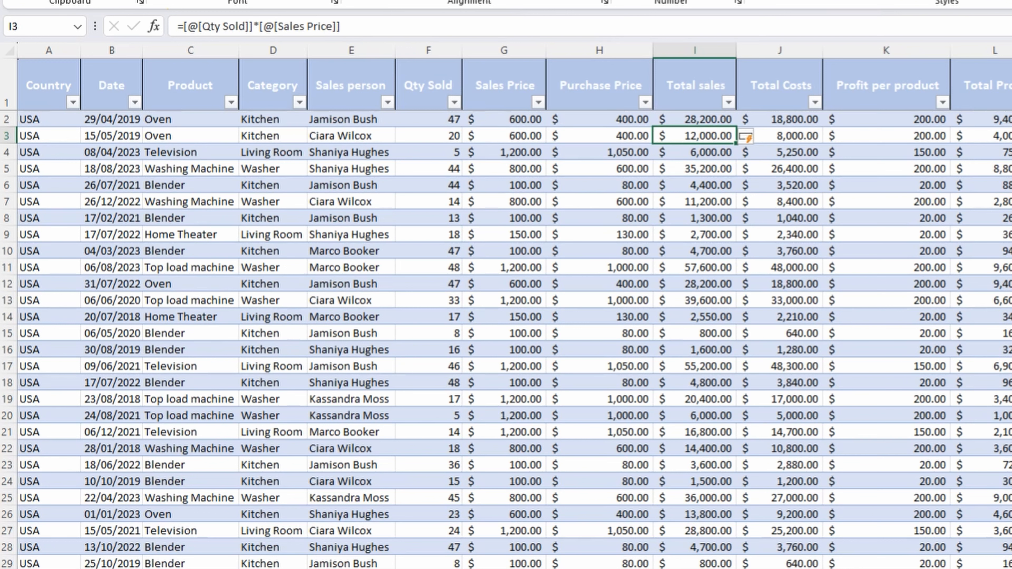
Examine the references in the I3 formula and compare the formulas of several other Total sales cells down the column
left_click(385, 25)
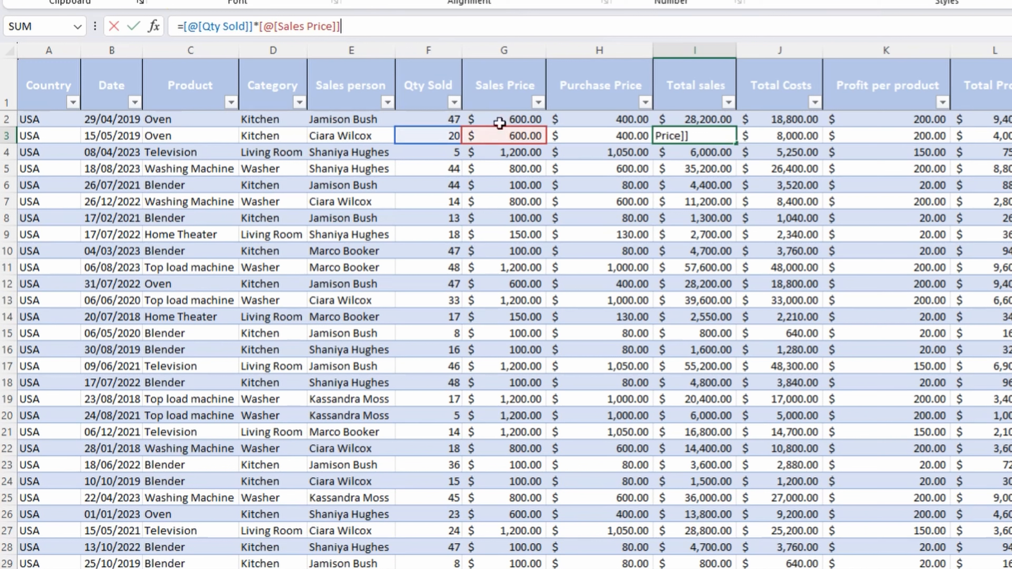
key("ctrl+Return")
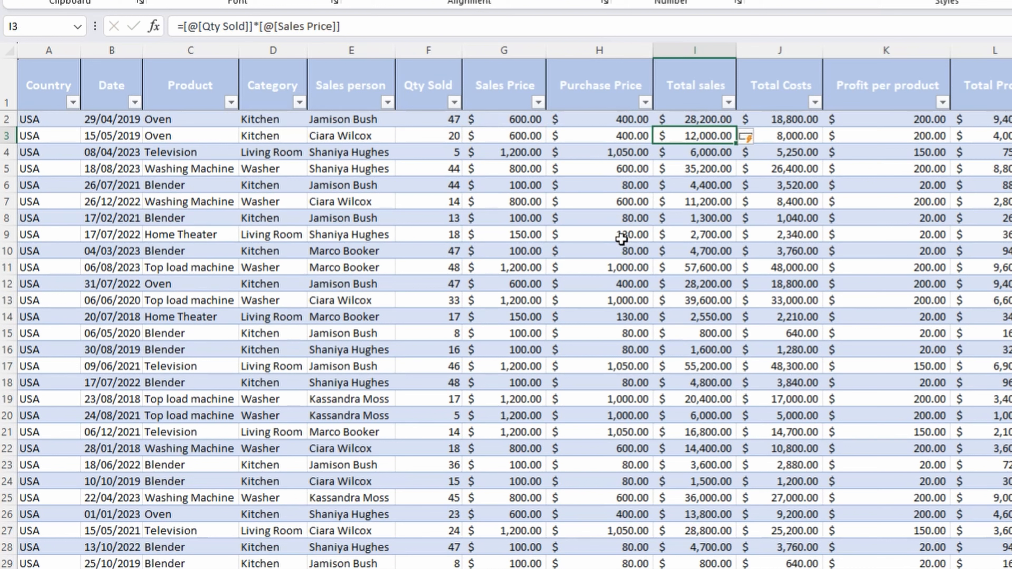
left_click_drag(716, 168, 715, 423)
left_click(698, 252)
left_click(700, 333)
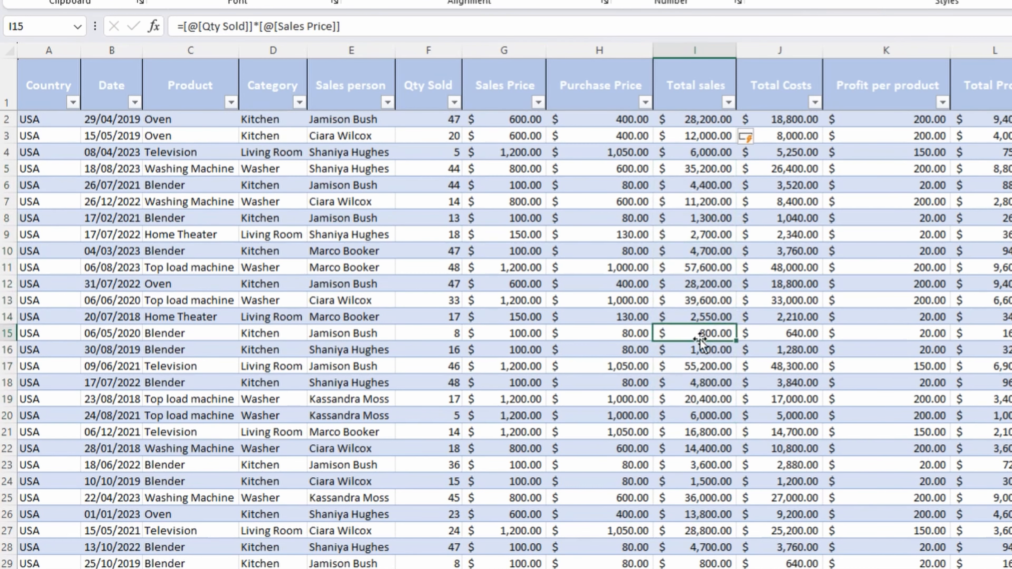
left_click(693, 428)
left_click(695, 500)
left_click(699, 290)
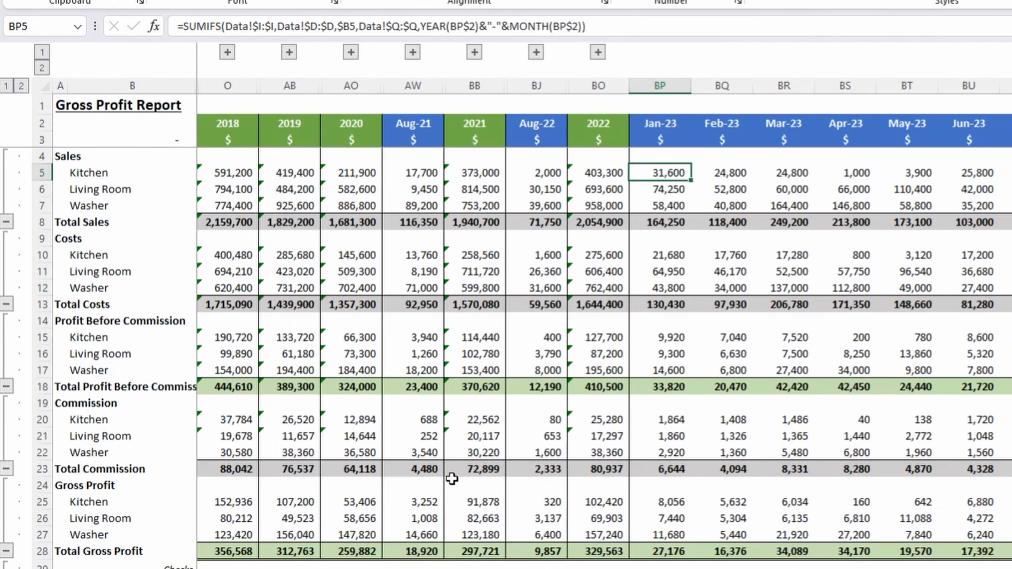
In the Gross Profit Report's Jan-23 Kitchen sales SUMIFS formula, replace criteria range Data!$D:$D with the column reference Table2[Category]
left_click(278, 22)
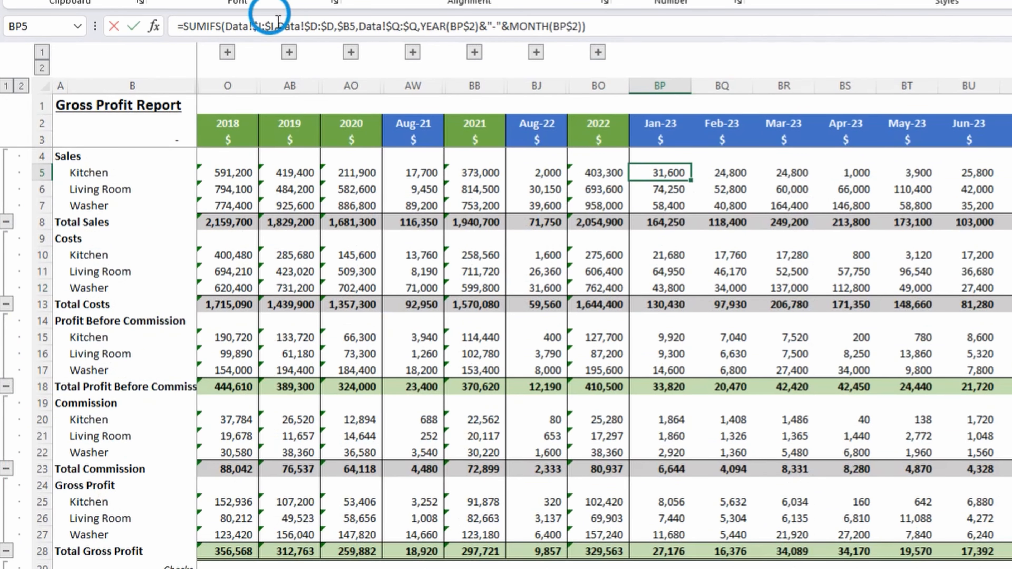
left_click_drag(278, 22, 335, 28)
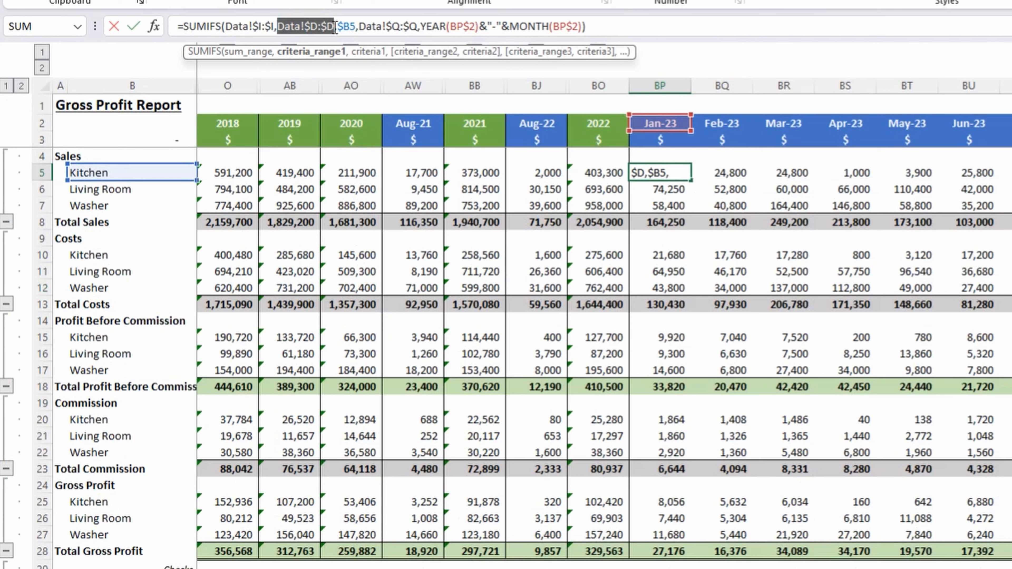
key("Delete")
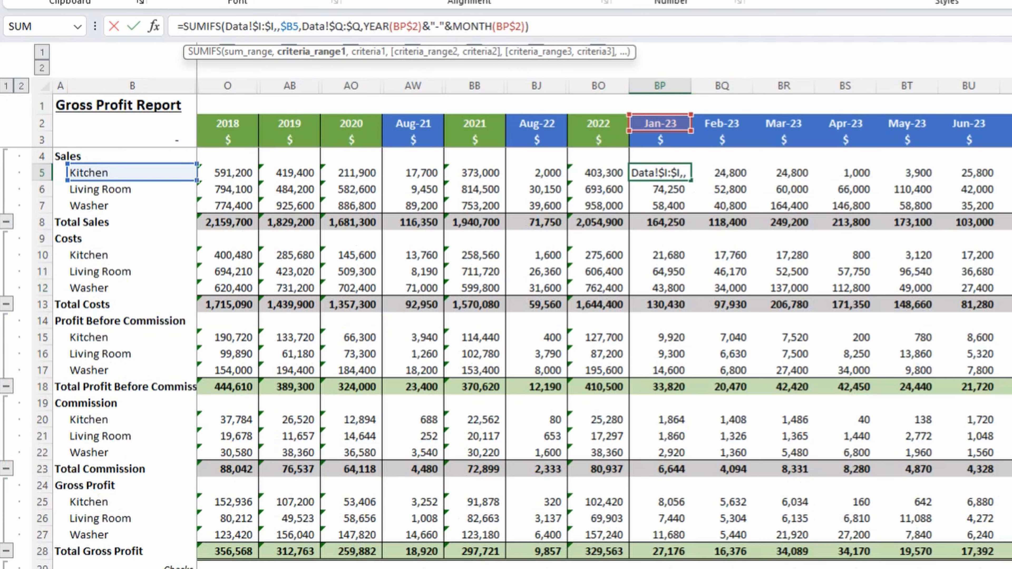
left_click(411, 568)
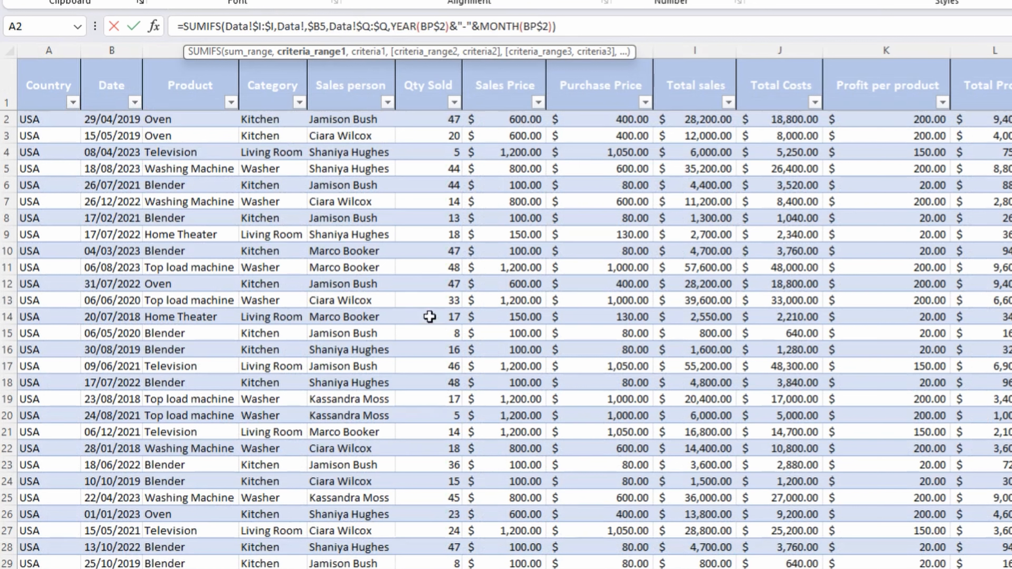
left_click(397, 222)
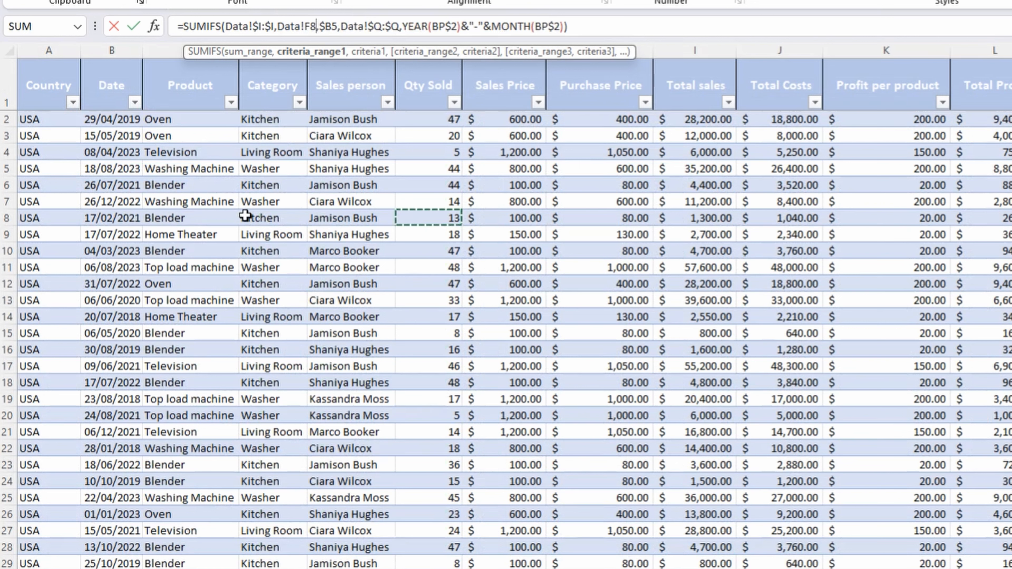
key("Left")
key("Left")
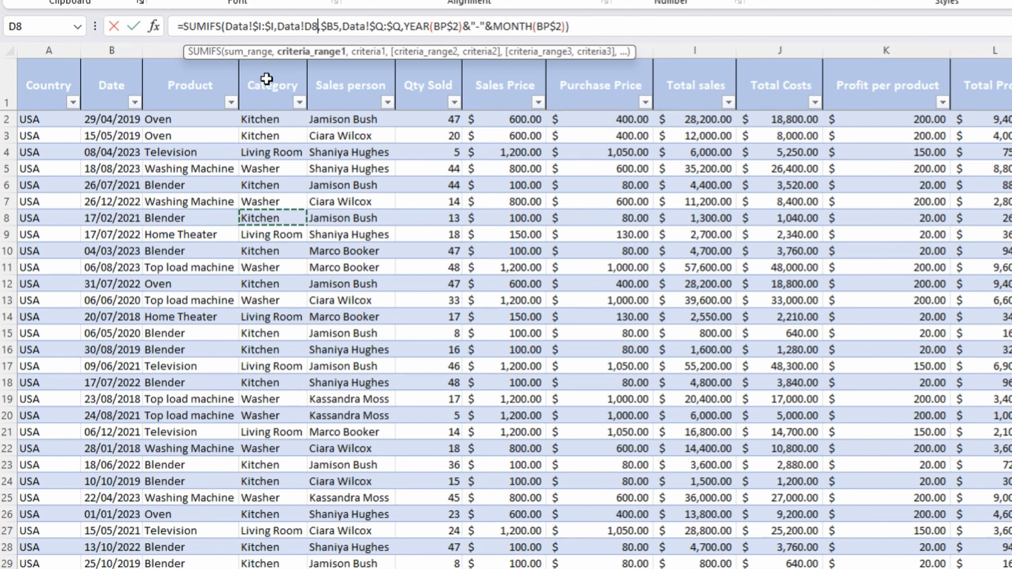
left_click(270, 65)
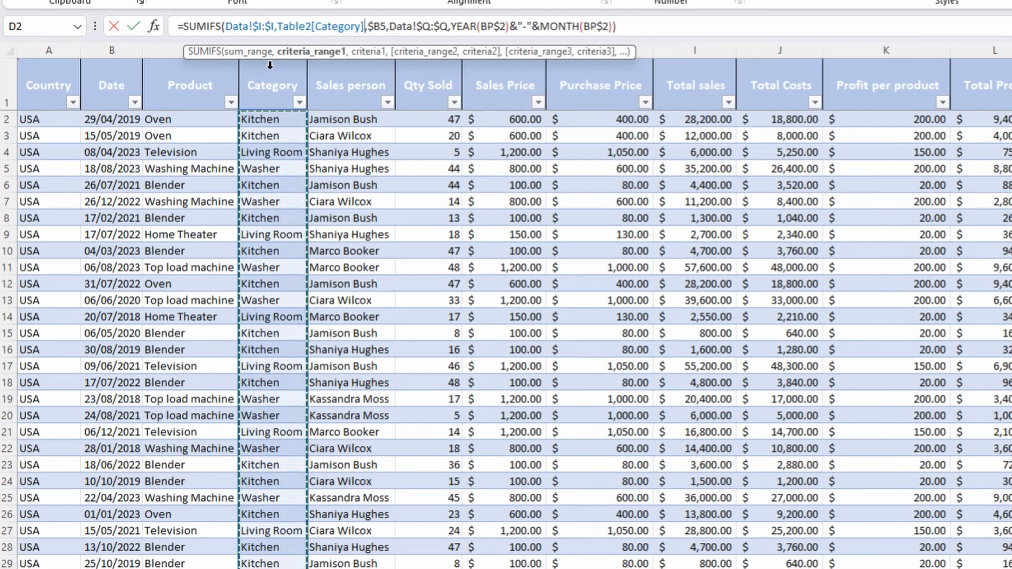
Reselect Table2[Category] starting from a cell within the column, check its extent down to the last data row, and enter the formula
left_click(274, 234)
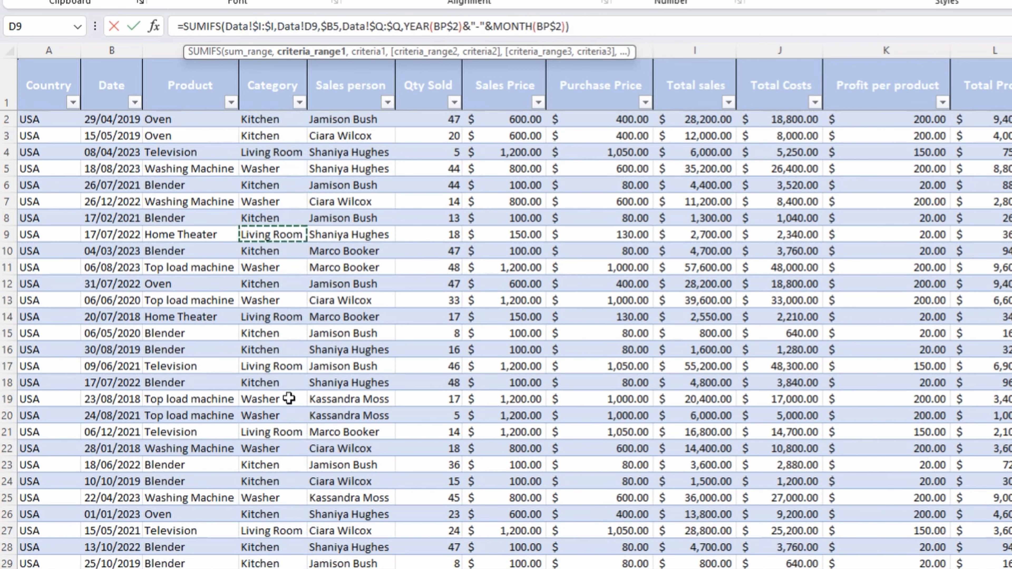
key("ctrl+space")
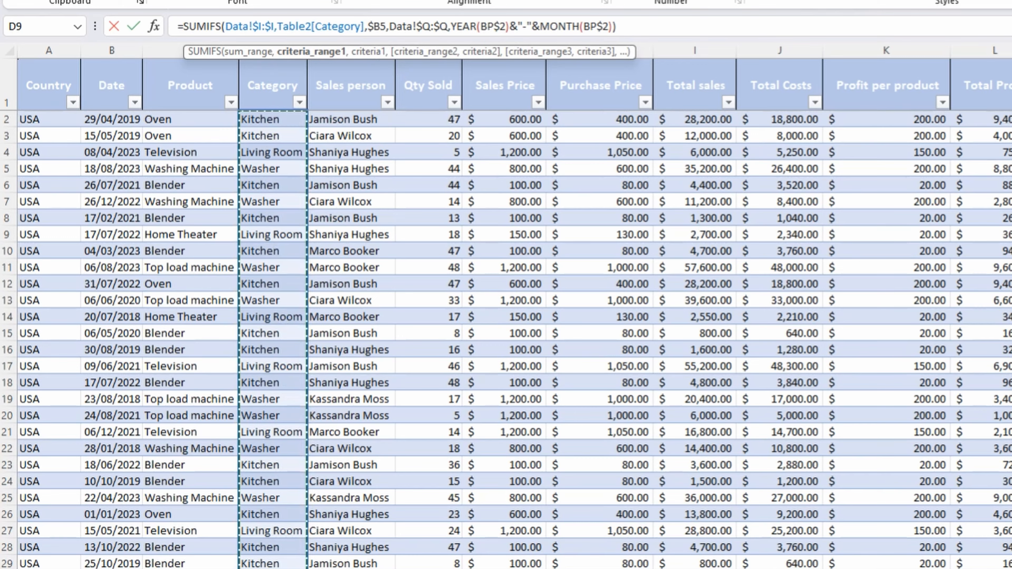
scroll(514, 339, "down", 20)
scroll(736, 495, "down", 20)
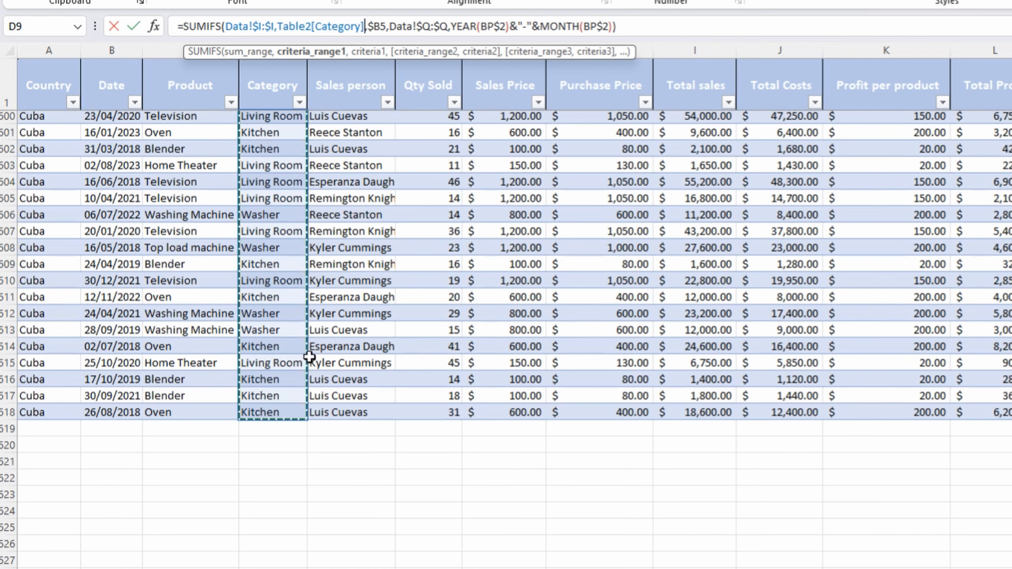
key("Return")
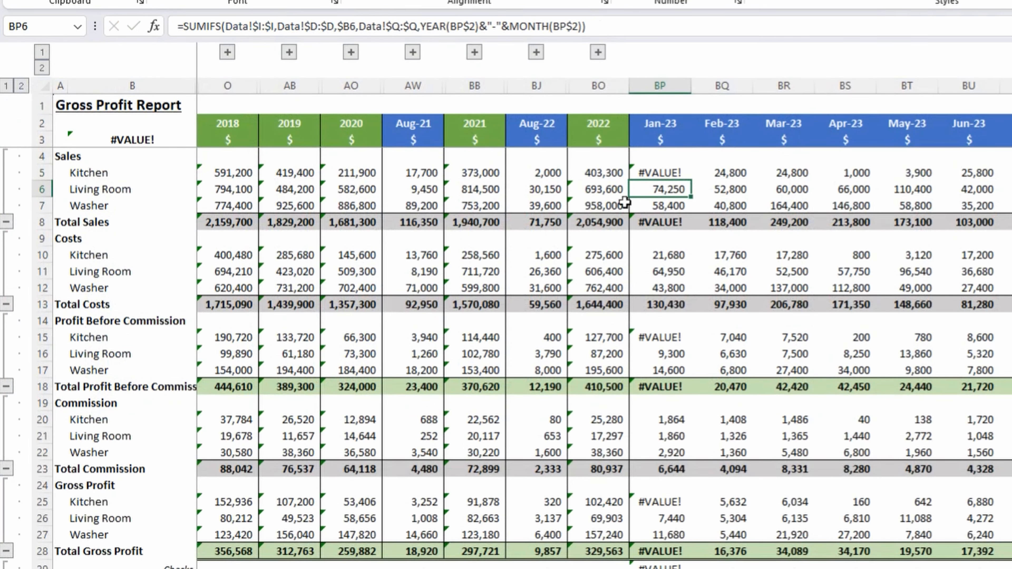
Replace the Data!$Q:$Q criteria range in the Jan-23 Kitchen sales formula with Table2[Year-month]
left_click(652, 169)
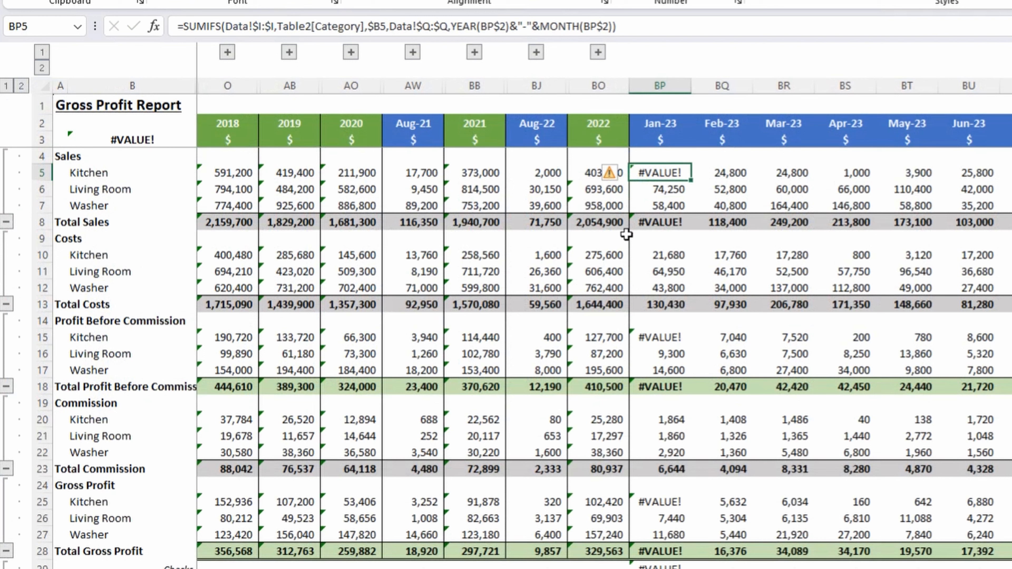
left_click_drag(447, 26, 390, 25)
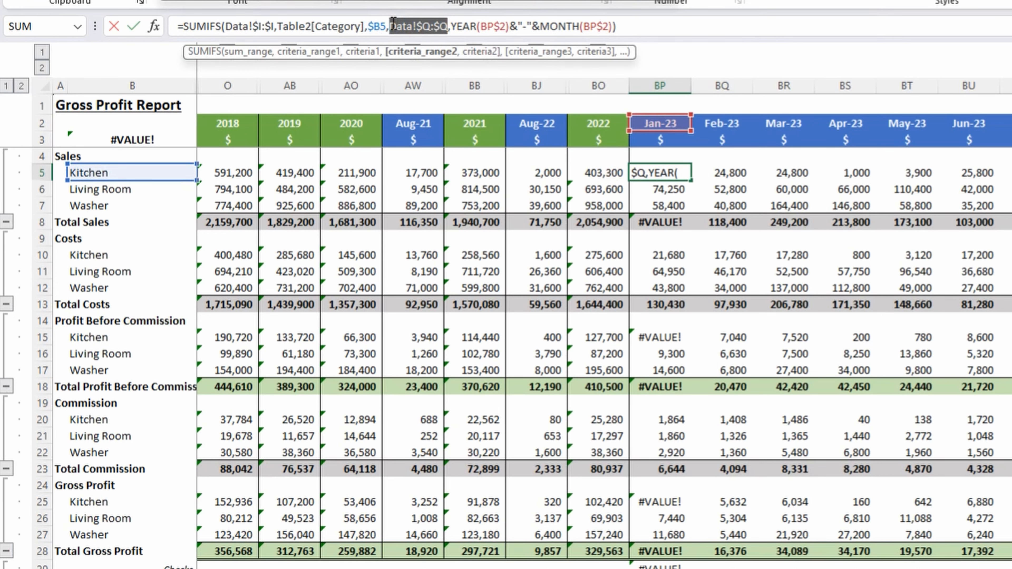
key("BackSpace")
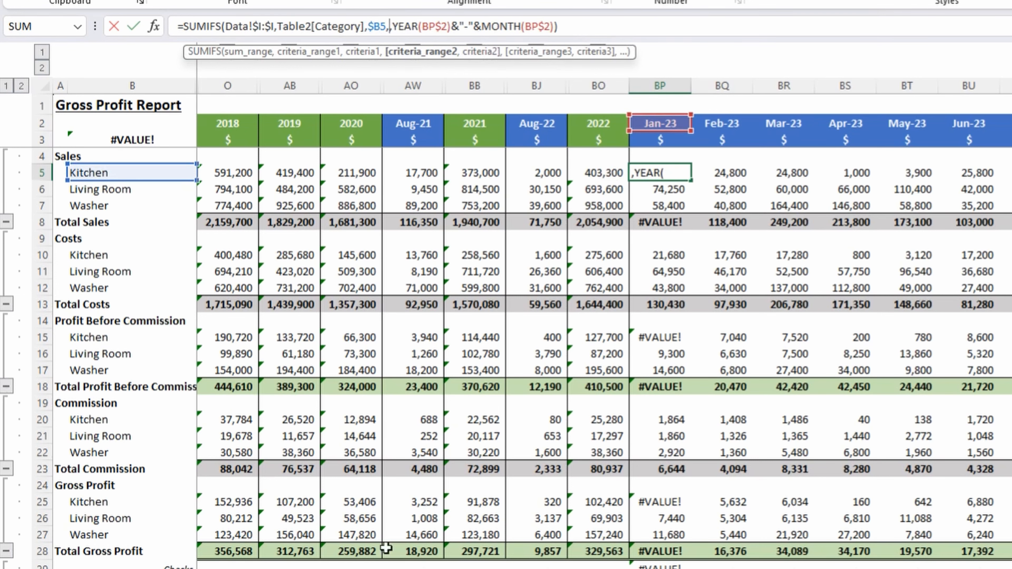
left_click(227, 568)
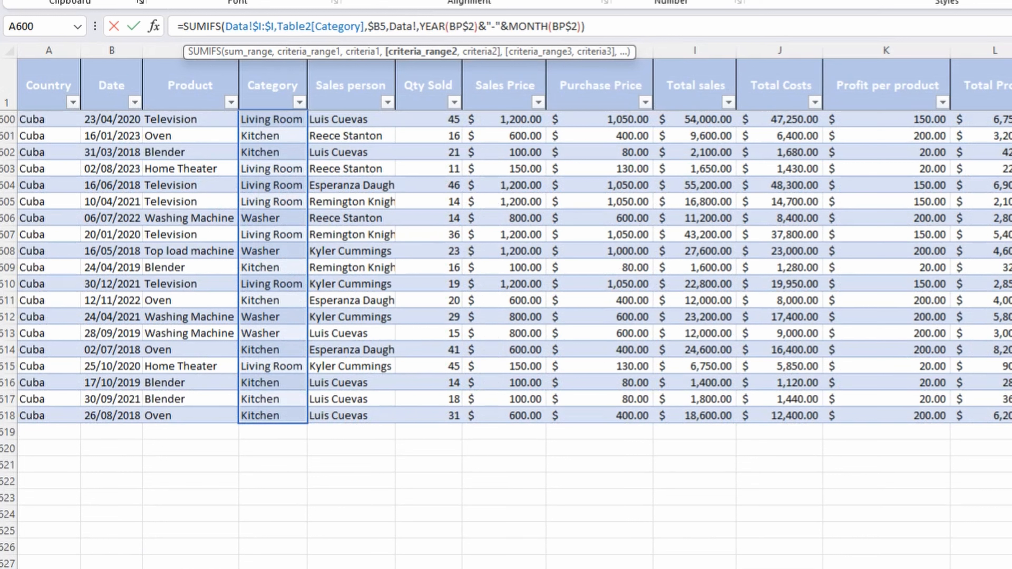
left_click(1011, 185)
key("ctrl+space")
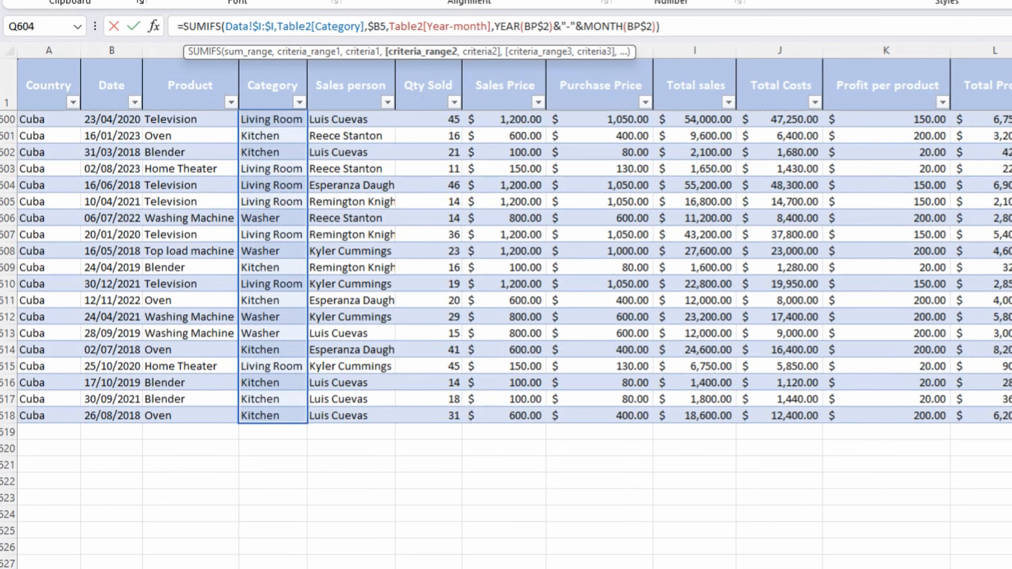
Replace the sum range Data!$I:$I in the Jan-23 Kitchen sales formula with Table2[Total sales] and enter the formula
left_click_drag(275, 27, 225, 26)
key("BackSpace")
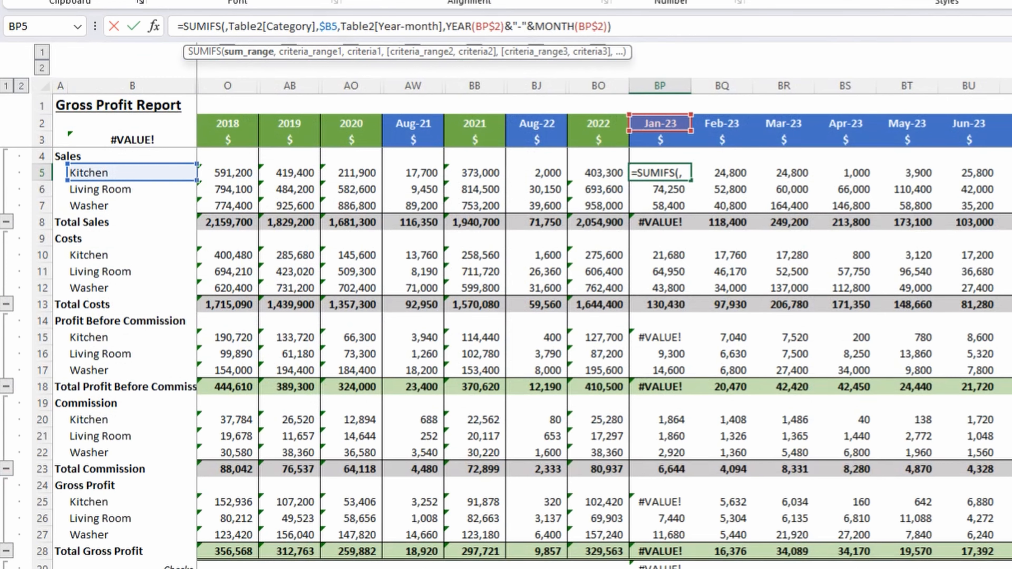
key("ctrl+Page_Up")
left_click(704, 311)
key("ctrl+space")
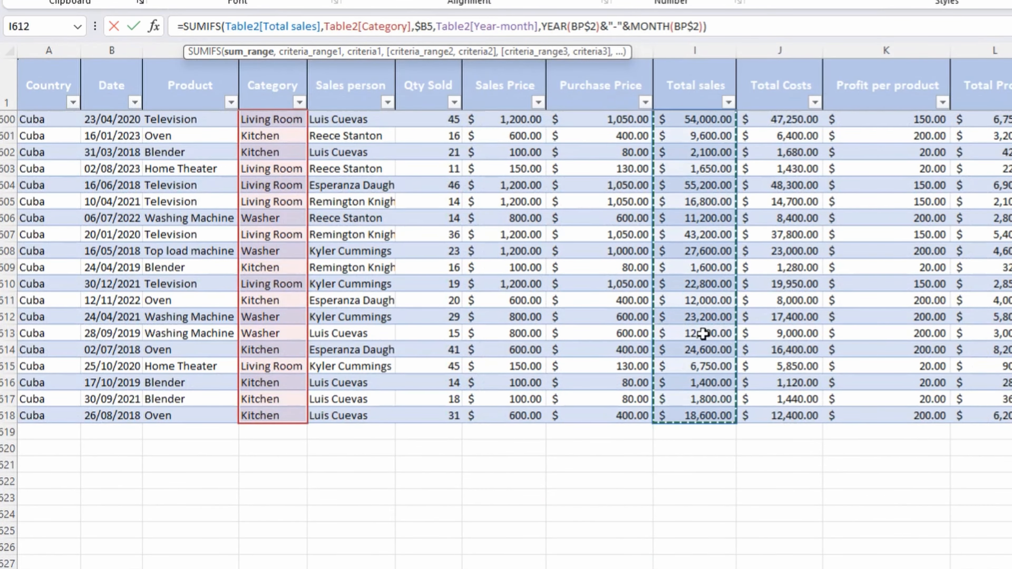
key("Return")
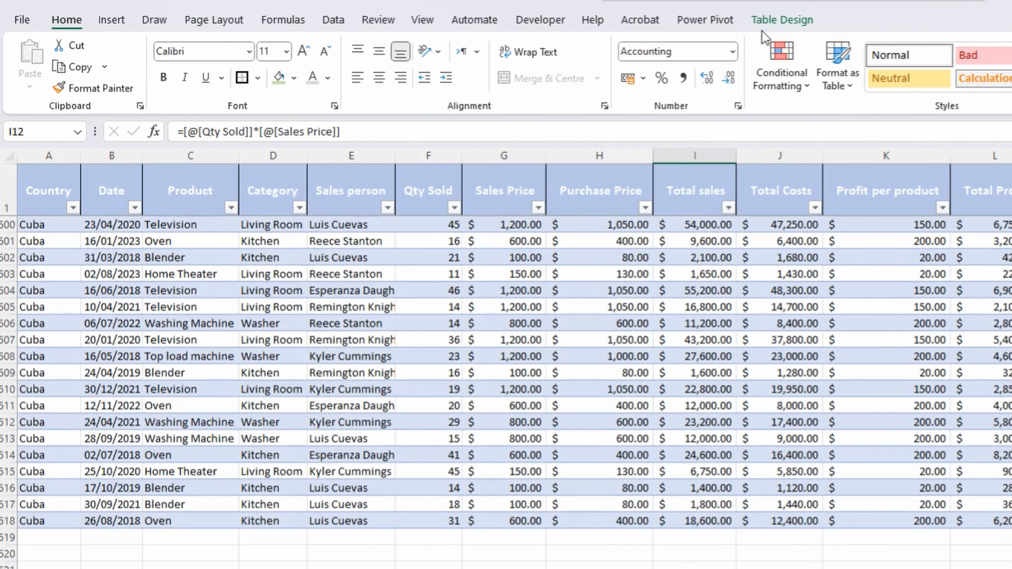
Rename the sales data table from Table2 as DataTBL
left_click(782, 20)
left_click(81, 69)
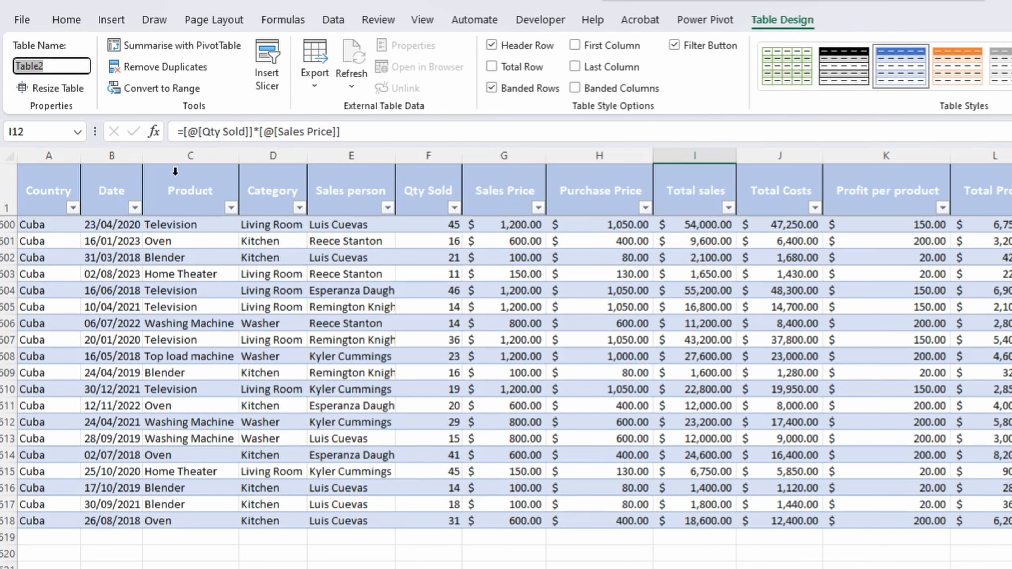
type("DataTBL")
key("Return")
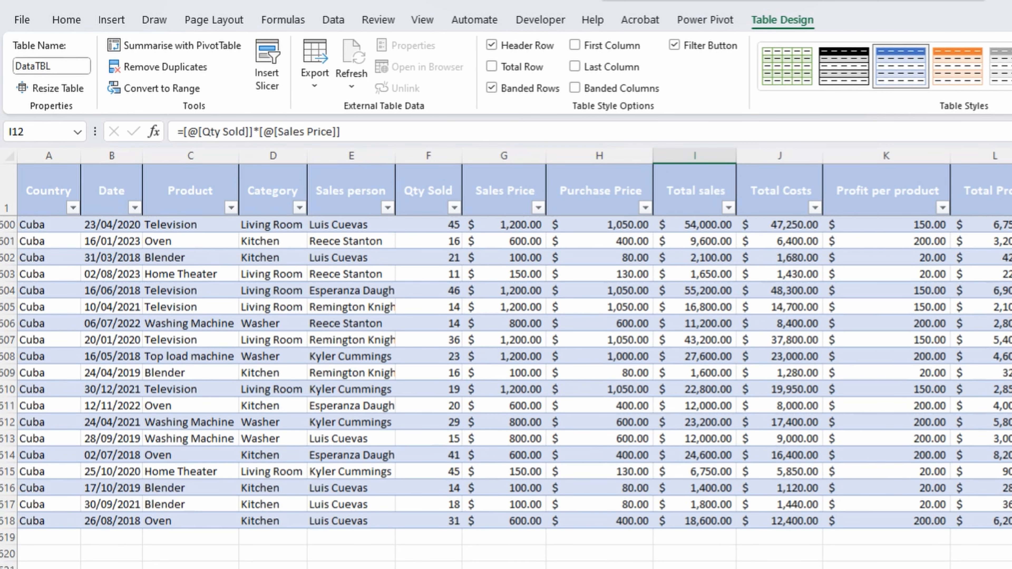
Inspect the Jan-23 Kitchen sales SUMIFS formula in the Gross Profit Report for the DataTBL column references
left_click(296, 568)
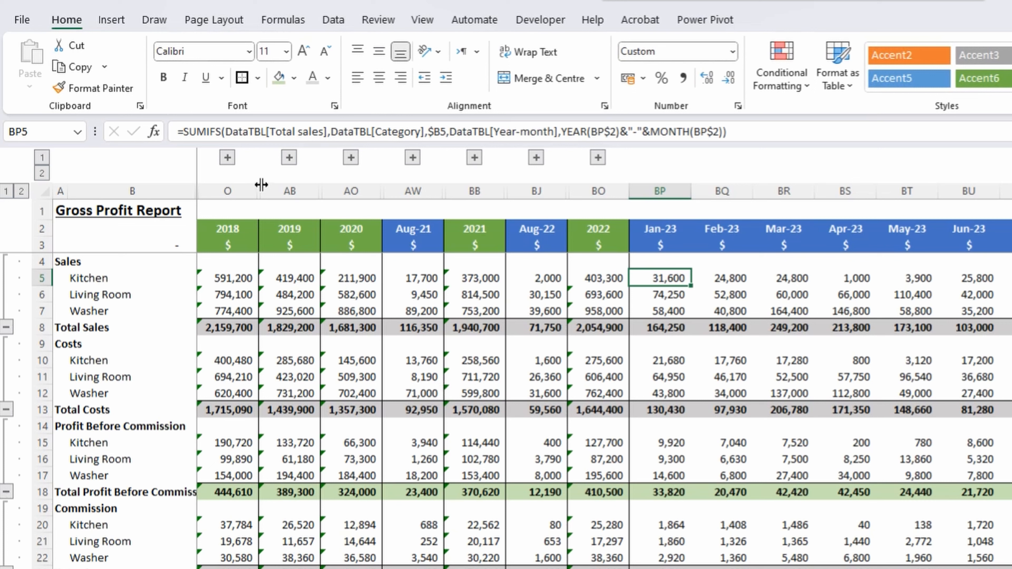
left_click(248, 132)
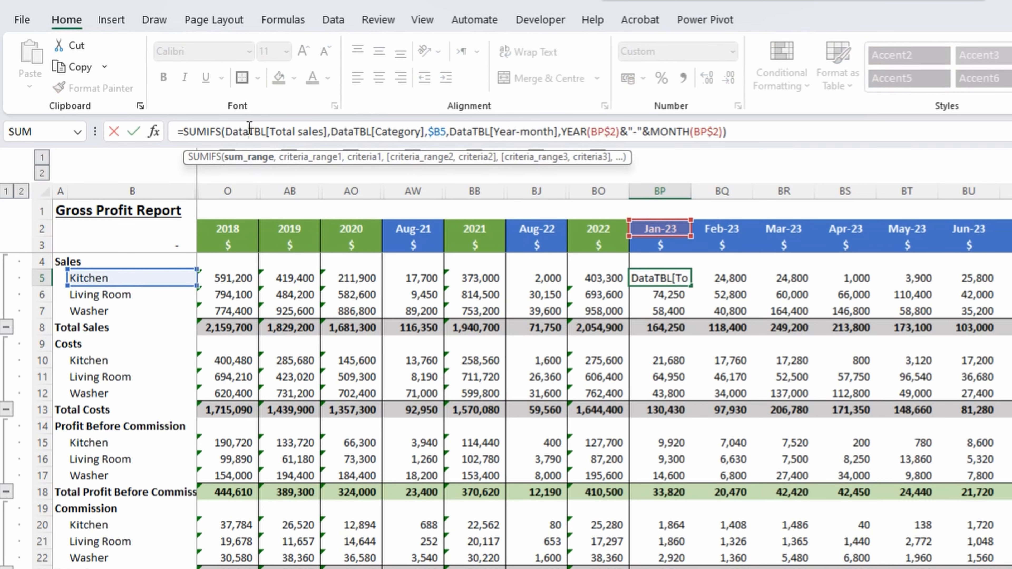
left_click_drag(282, 127, 310, 128)
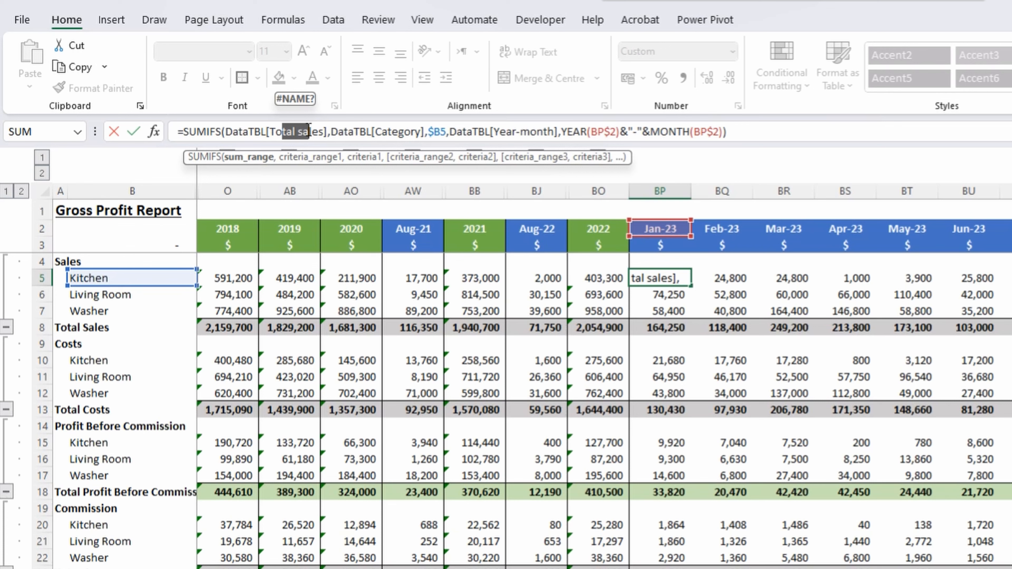
key("ctrl+Return")
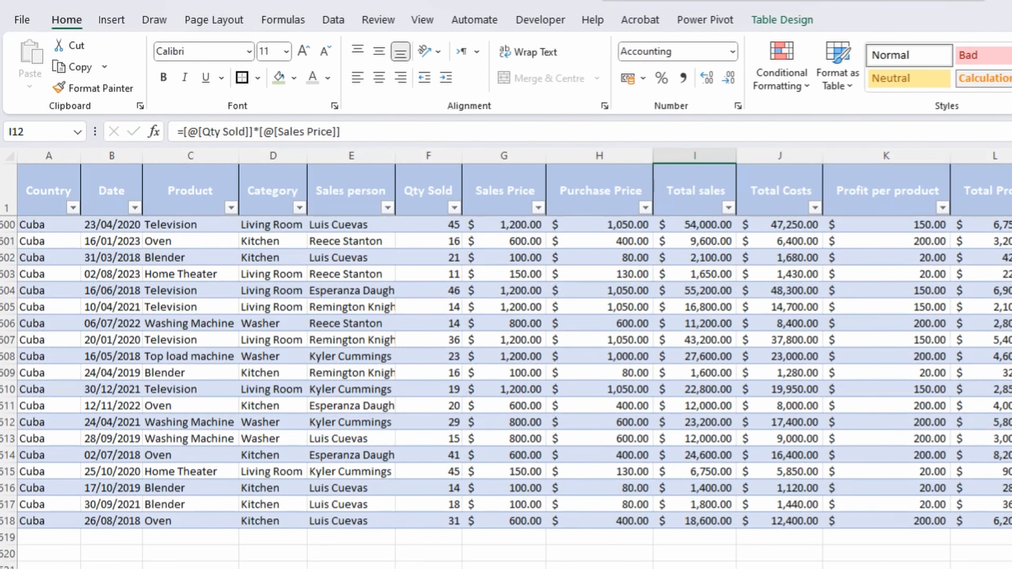
Examine the sales data table's Sales person entries and row formulas in the calculated columns from Total sales to Month
left_click_drag(348, 388, 375, 520)
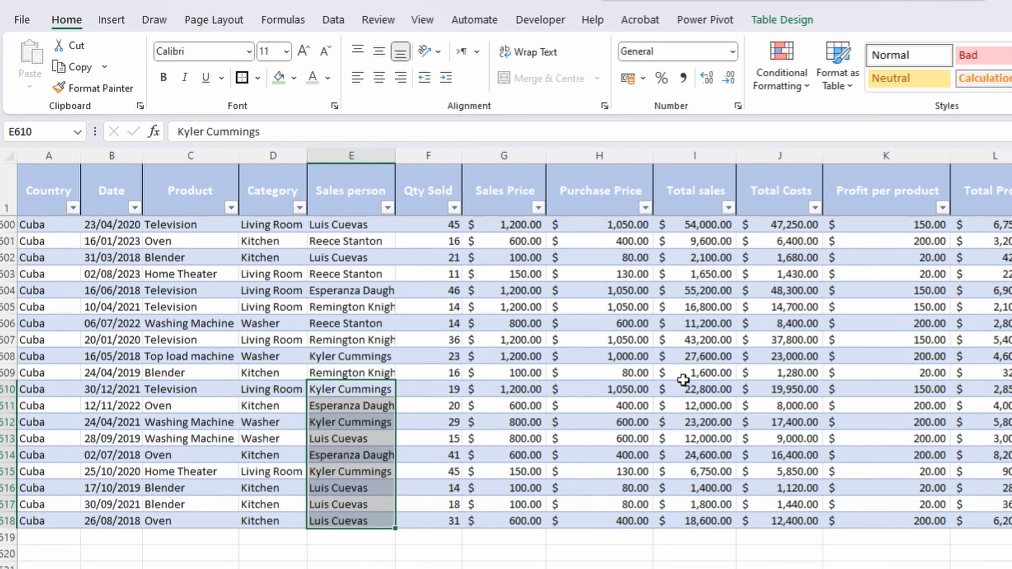
left_click(599, 290)
left_click(689, 289)
left_click(783, 290)
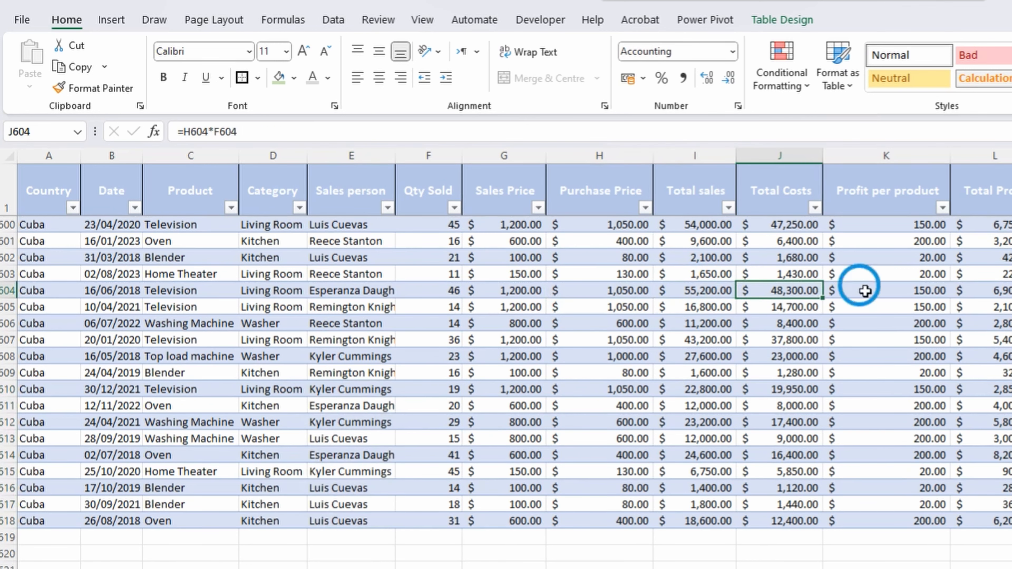
left_click(865, 292)
left_click(976, 292)
left_click(972, 239)
left_click(1010, 240)
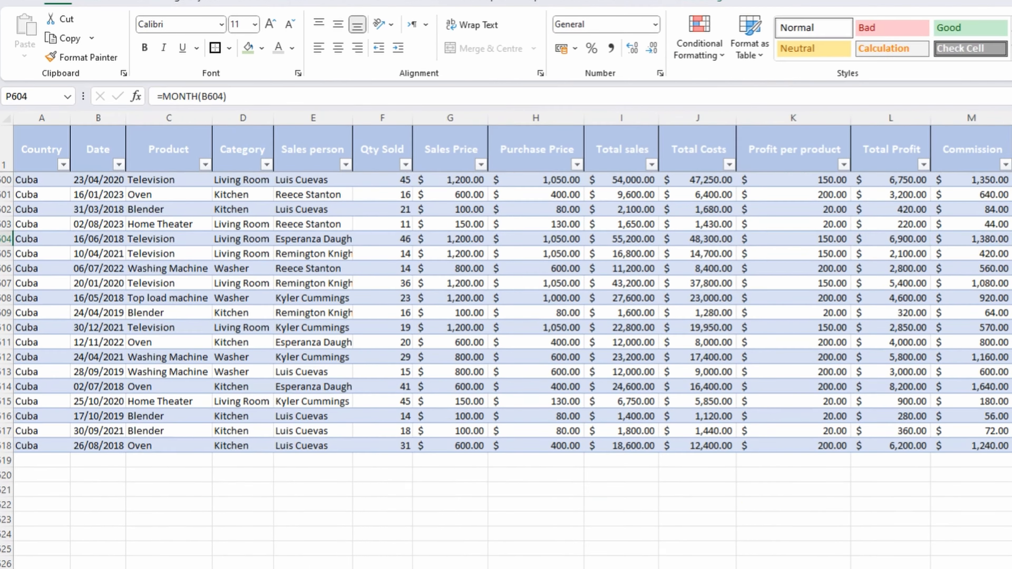
left_click_drag(702, 313, 998, 297)
left_click(997, 297)
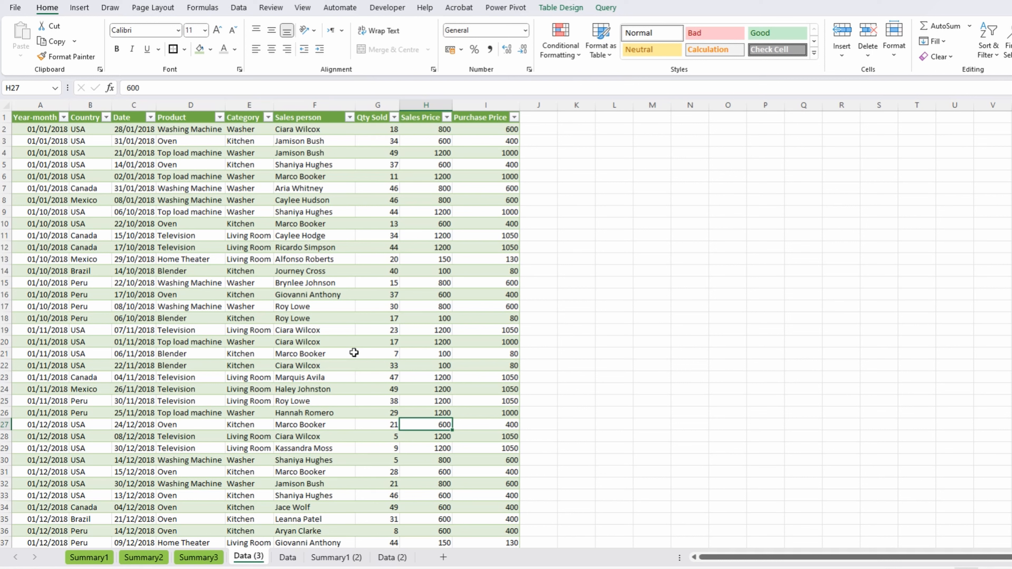
Compare the columns of the green sales table on the Data (3) sheet with those of the table on the Data sheet
left_click_drag(355, 282, 342, 423)
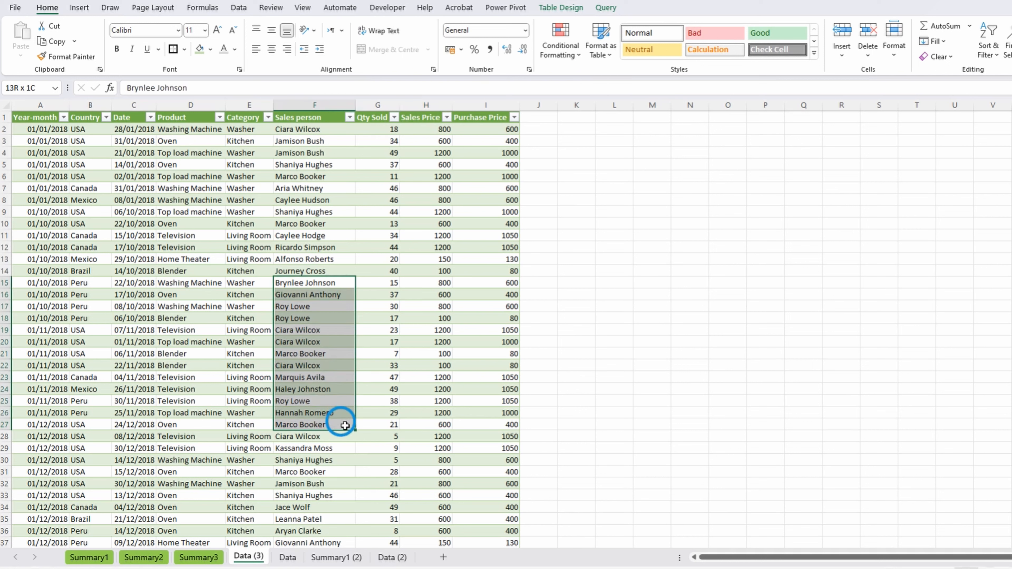
left_click(414, 224)
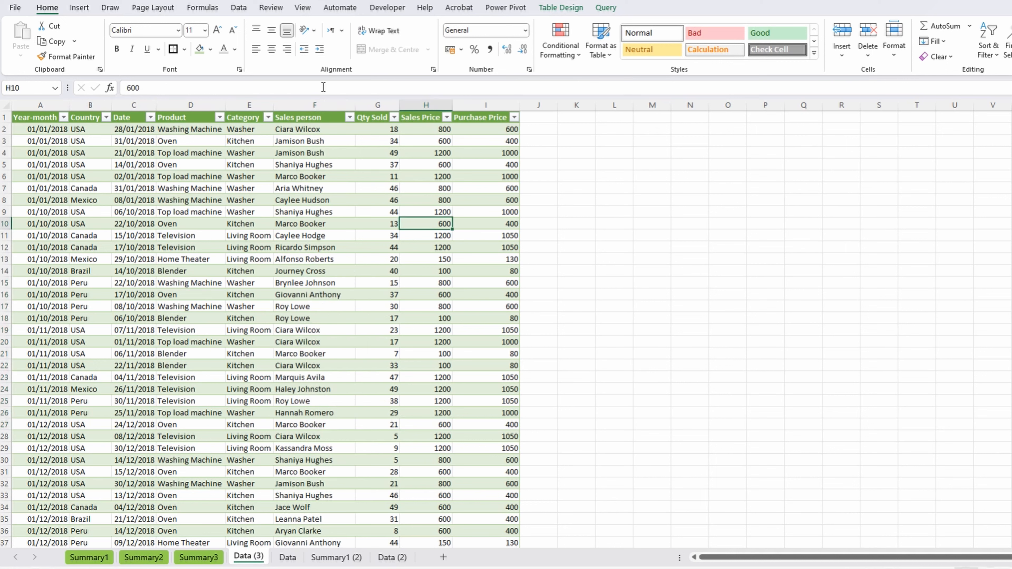
left_click(244, 9)
left_click(225, 34)
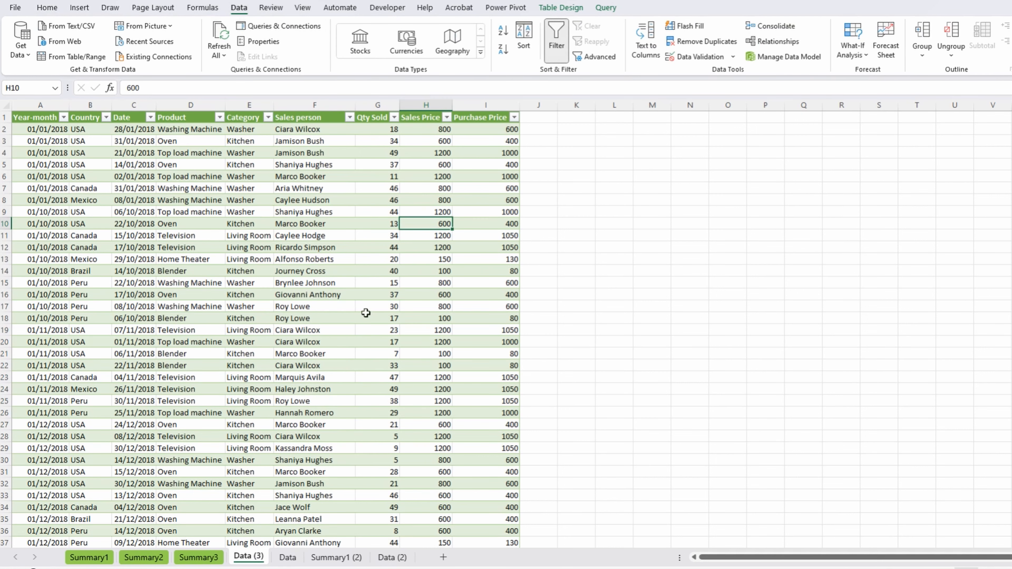
left_click_drag(288, 259, 288, 438)
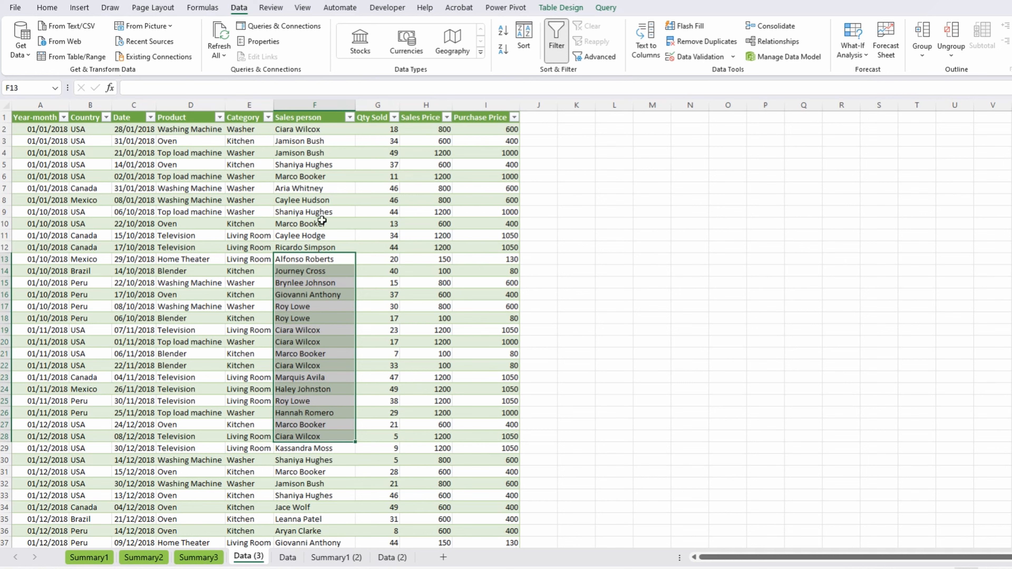
left_click(287, 557)
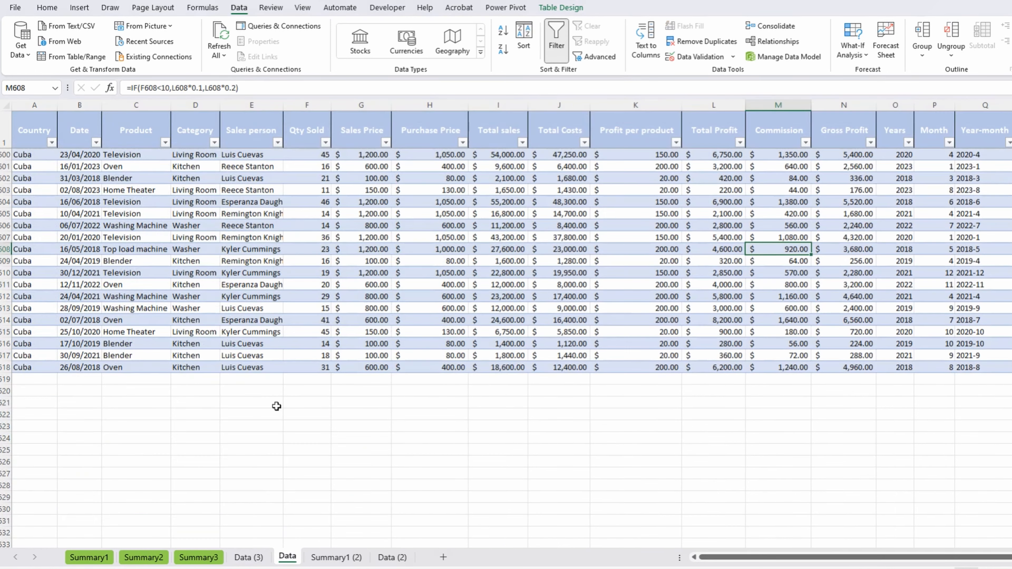
left_click(296, 276)
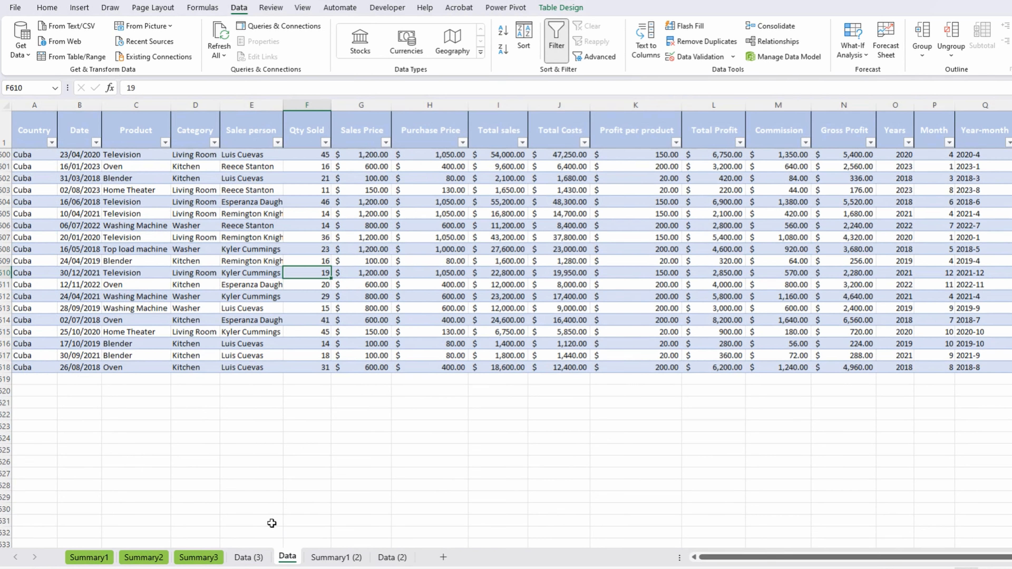
left_click(255, 557)
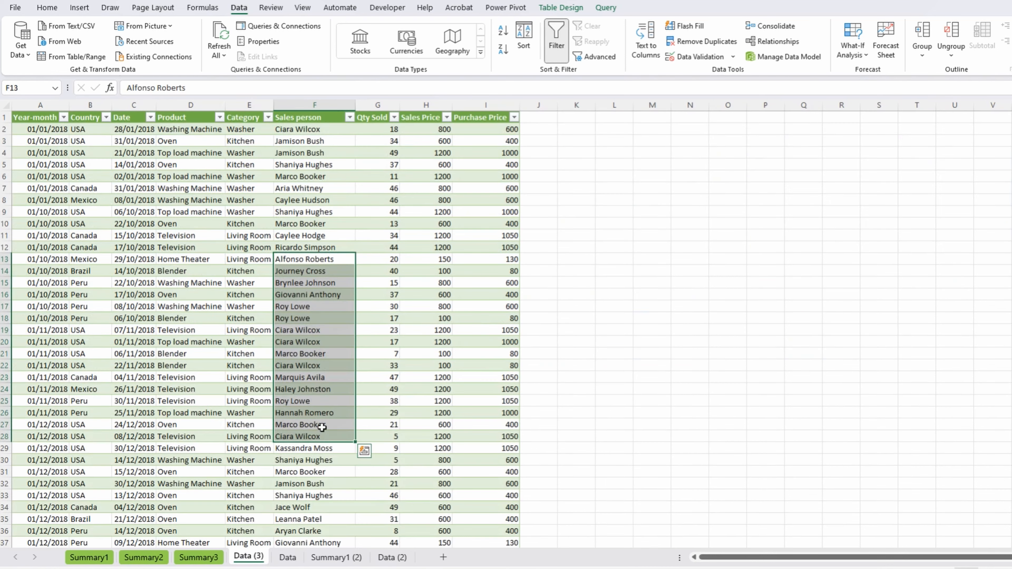
Copy the calculated column headers from Total sales through Year-month on the Data sheet
left_click(296, 558)
left_click(431, 146)
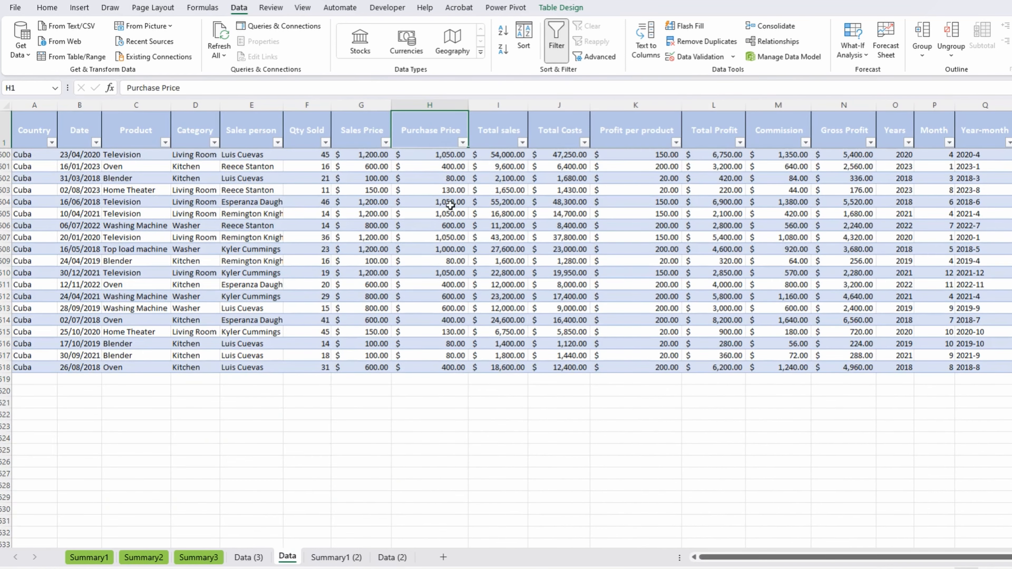
key("Right")
key("ctrl+shift+Right")
key("ctrl+c")
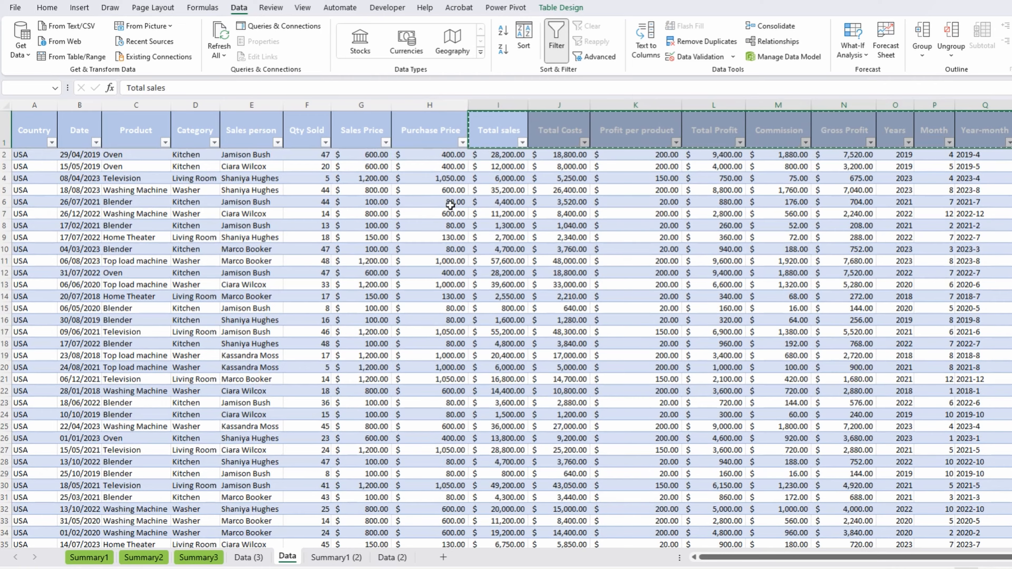
Paste the copied headers beside Purchase Price in the Data (3) table, starting at cell J1
key("ctrl+Page_Up")
key("ctrl+Up")
key("Right")
key("Right")
key("Right")
key("Right")
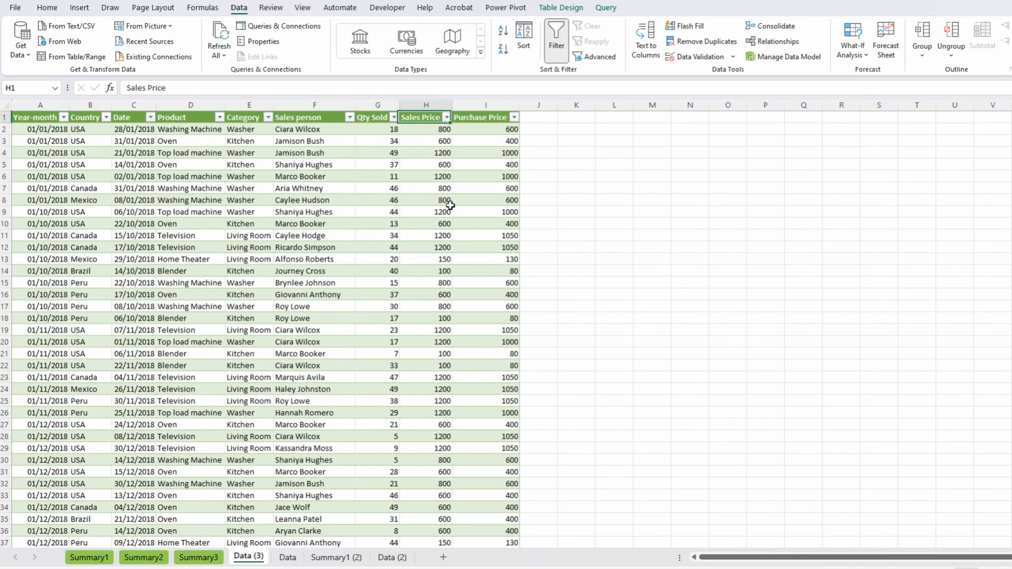
key("ctrl+v")
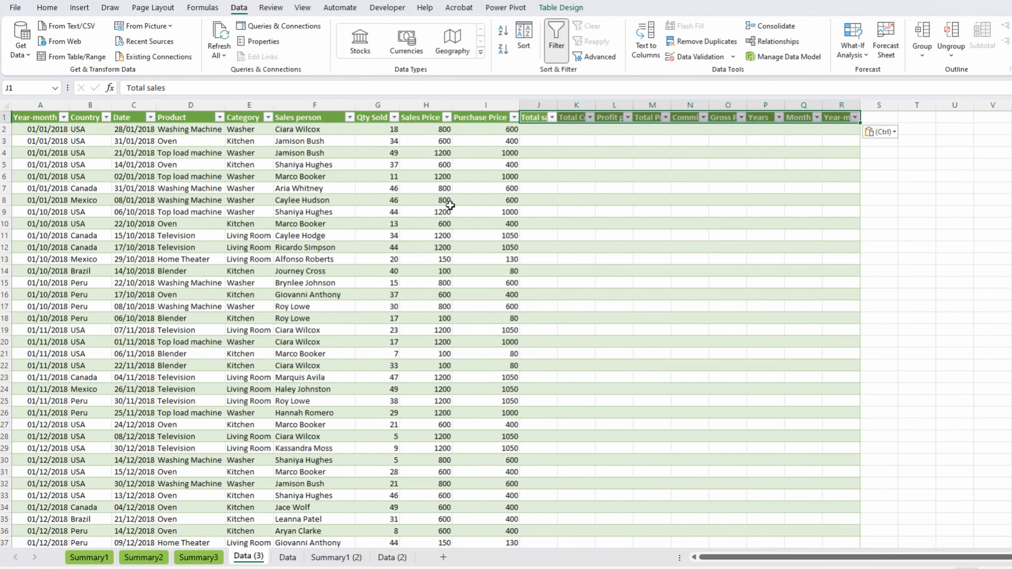
Review the filled columns and the empty calculated columns of the Data (3) table by selecting their first-row ranges
key("Down")
key("Left")
key("ctrl+shift+Left")
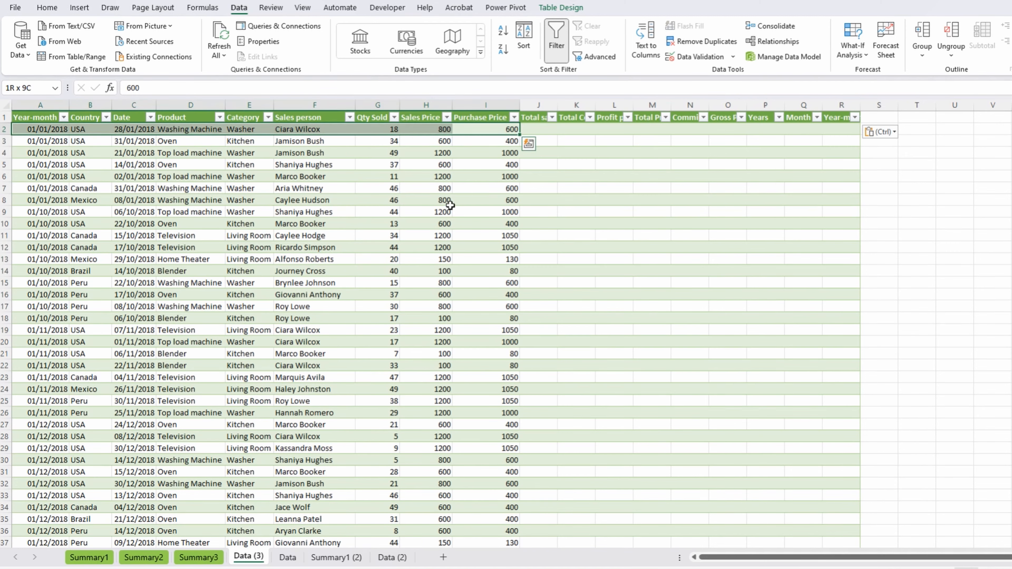
key("ctrl+shift+Down")
key("ctrl+Up")
key("Right")
key("Right")
key("Left")
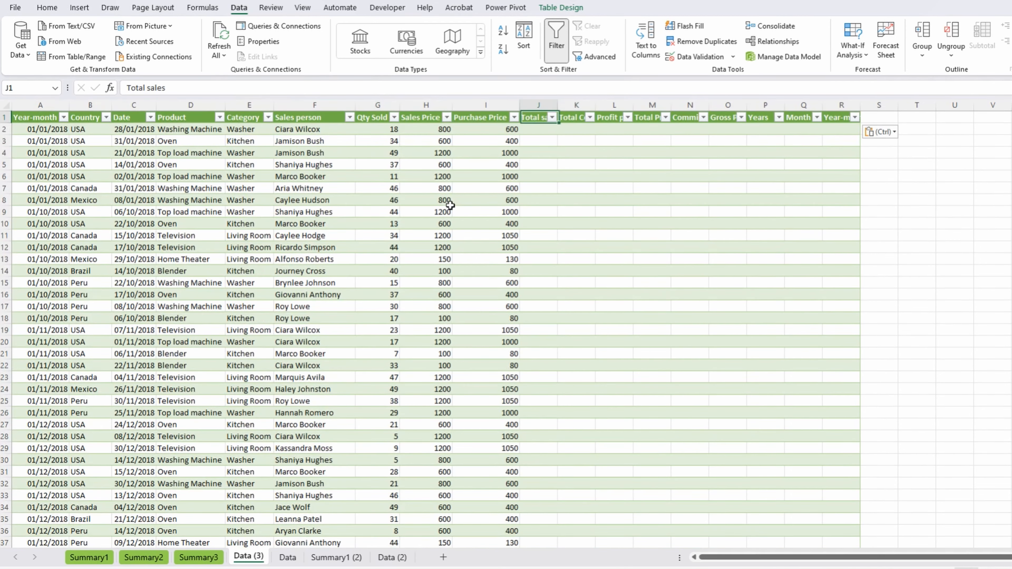
key("Down")
key("shift+Right")
key("shift+Right")
key("shift+Right")
key("shift+Right")
key("shift+Right")
key("shift+Right")
key("shift+Right")
key("shift+Right")
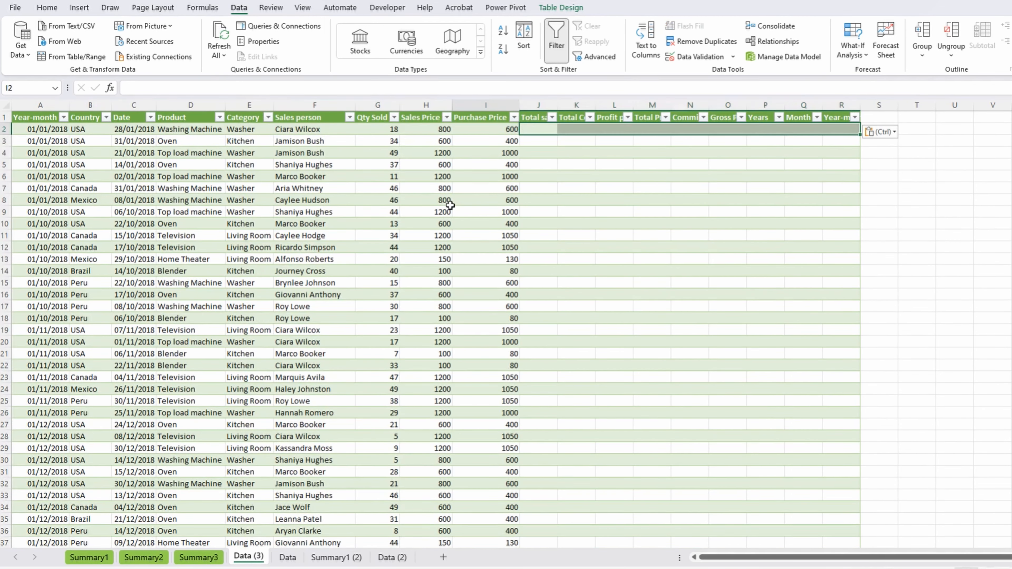
key("shift+Left")
key("shift+Left")
key("shift+Left")
key("shift+Left")
key("shift+Left")
key("shift+Left")
key("shift+Left")
key("shift+Left")
key("alt+w")
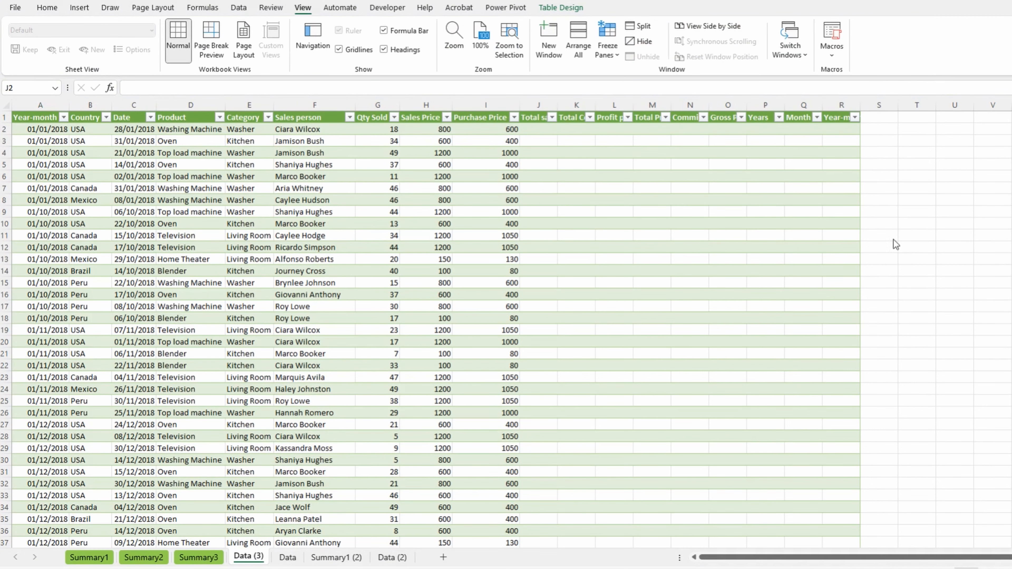
Fill the Data (3) table's Total sales column with the formula =[@[Qty Sold]]*[@[Sales Price]]
type("=")
key("Left")
key("Left")
key("Left")
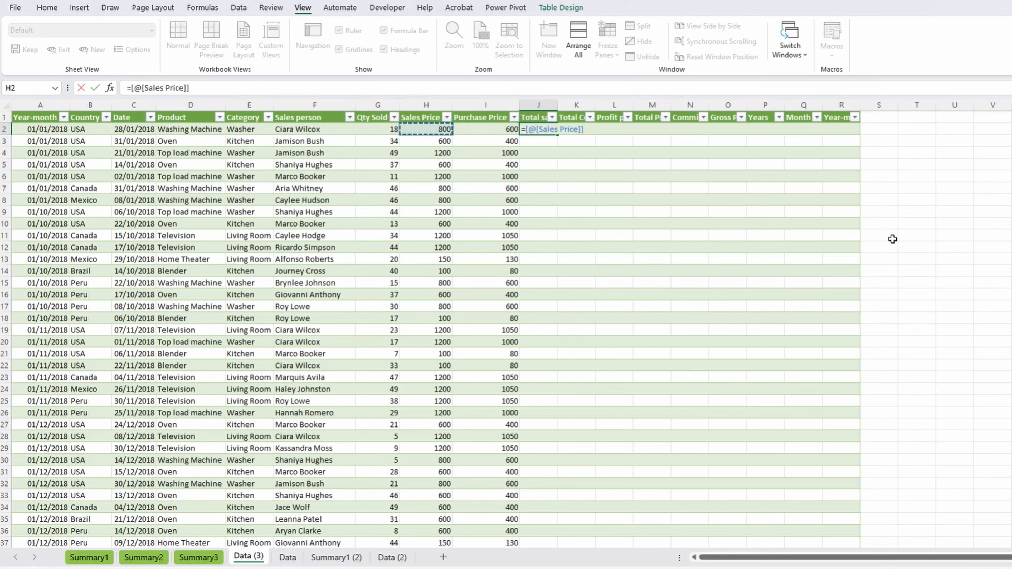
type("*")
key("Left")
key("Left")
key("Return")
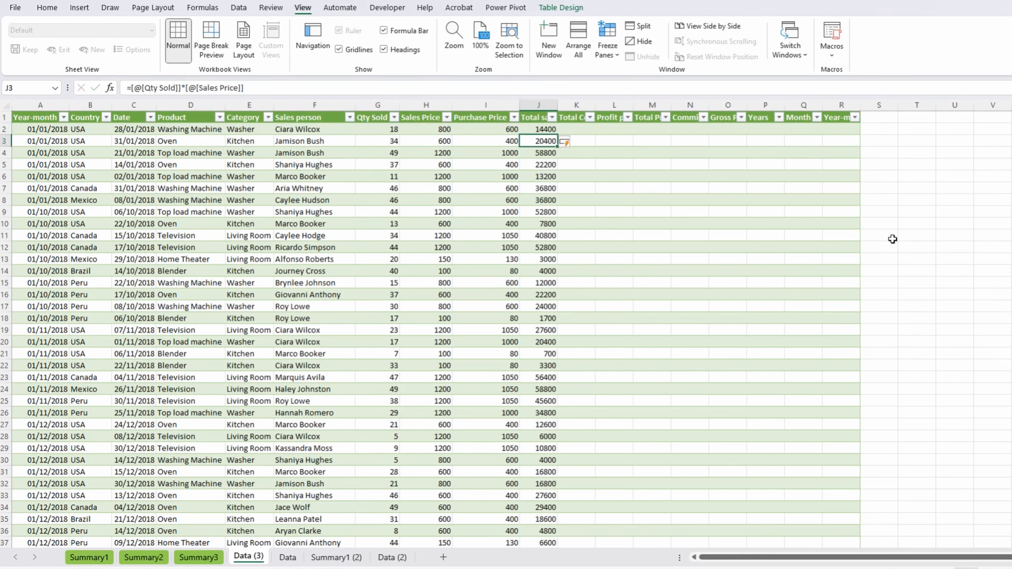
Wrap the text of the Data (3) table's header row and centre the headers in their cells
key("Up")
key("Right")
key("Up")
key("shift+space")
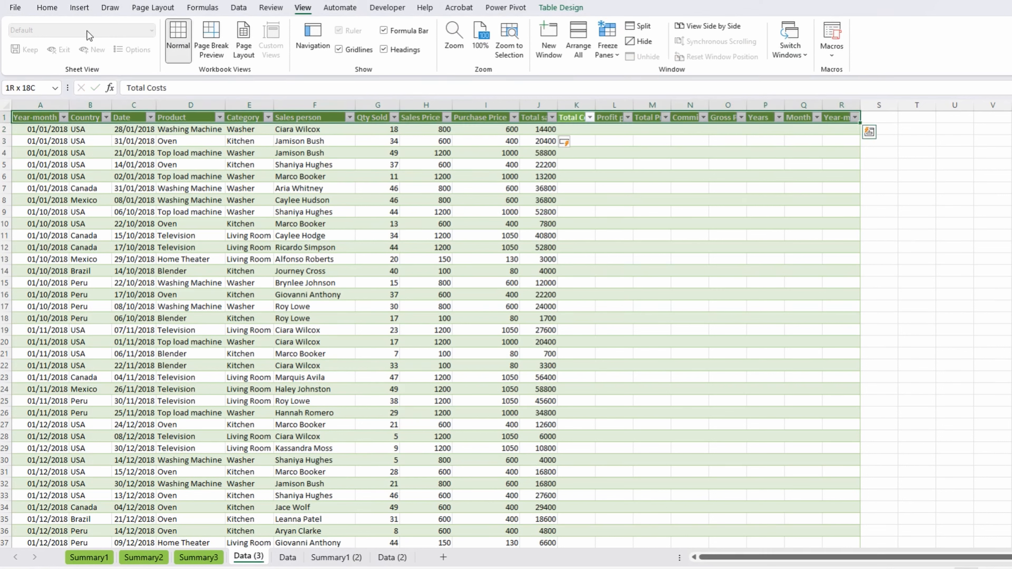
left_click(47, 8)
left_click(377, 38)
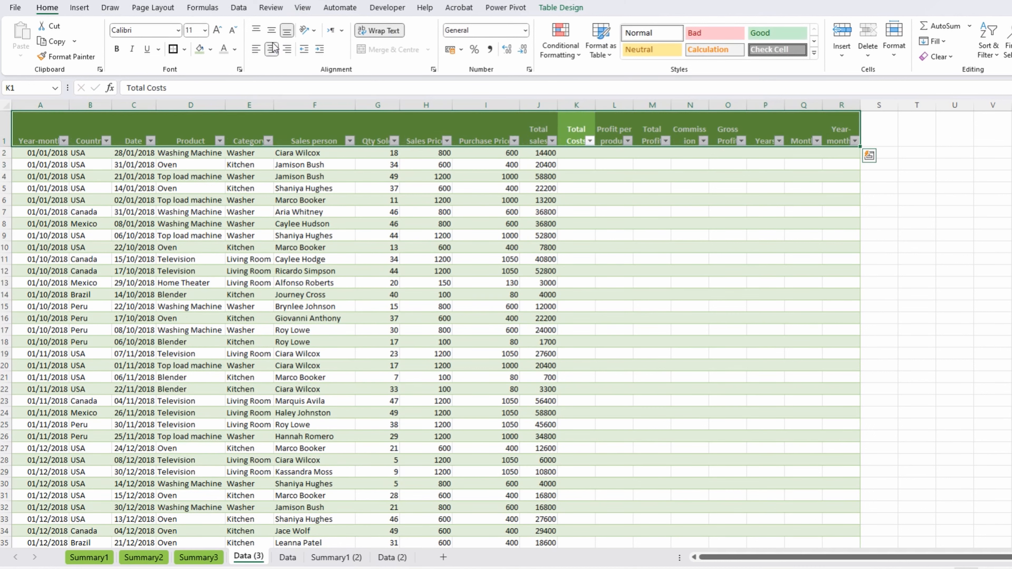
Format the columns from Sales Price to Gross Profit with the $ English (United States) accounting format
left_click_drag(440, 168, 729, 163)
key("ctrl+space")
left_click(461, 49)
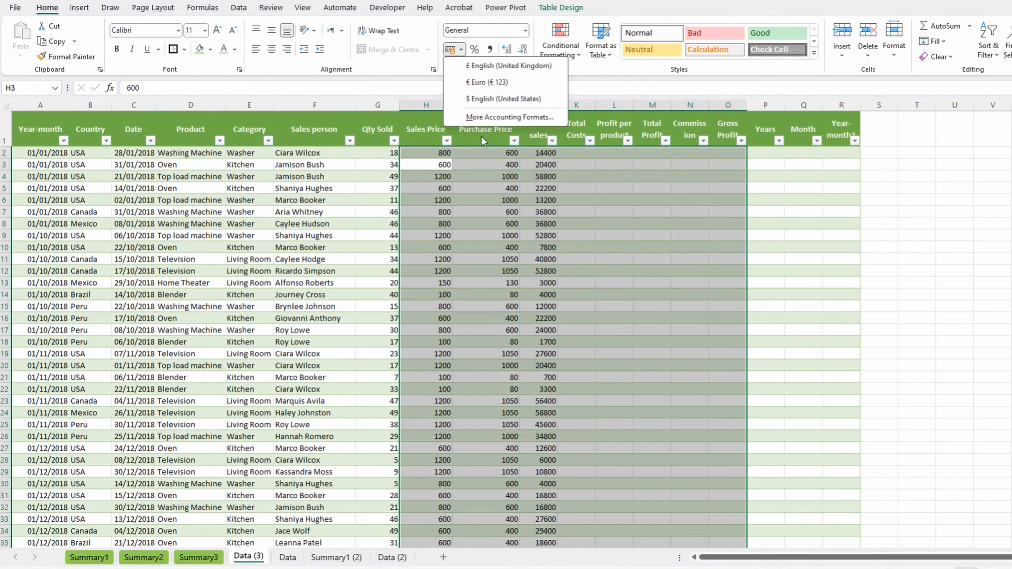
left_click(480, 97)
Fill the Total Costs column with the formula =[@[Qty Sold]]*[@[Purchase Price]]
left_click(580, 138)
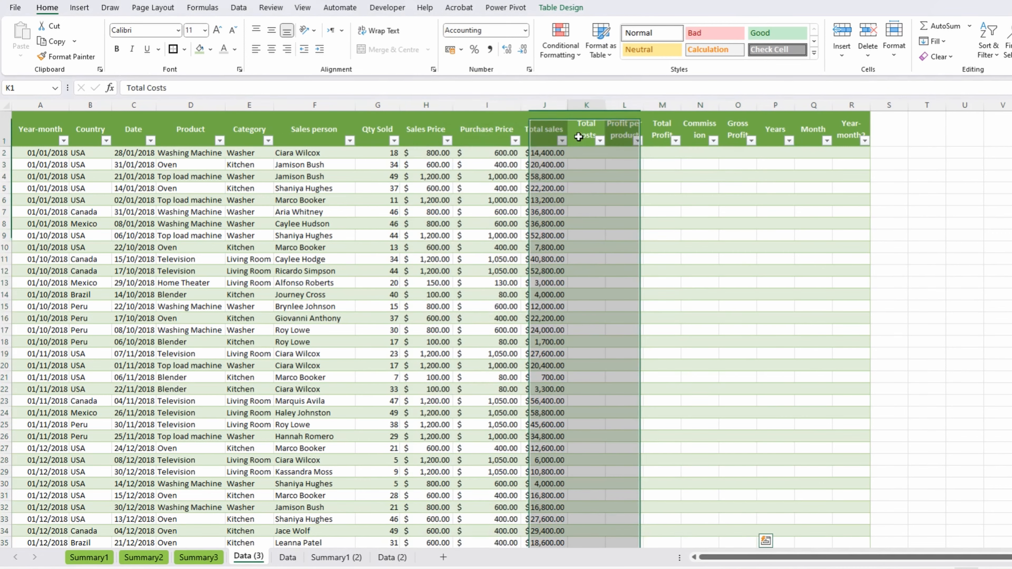
key("Down")
type("=")
key("Left")
key("Left")
key("Left")
key("Left")
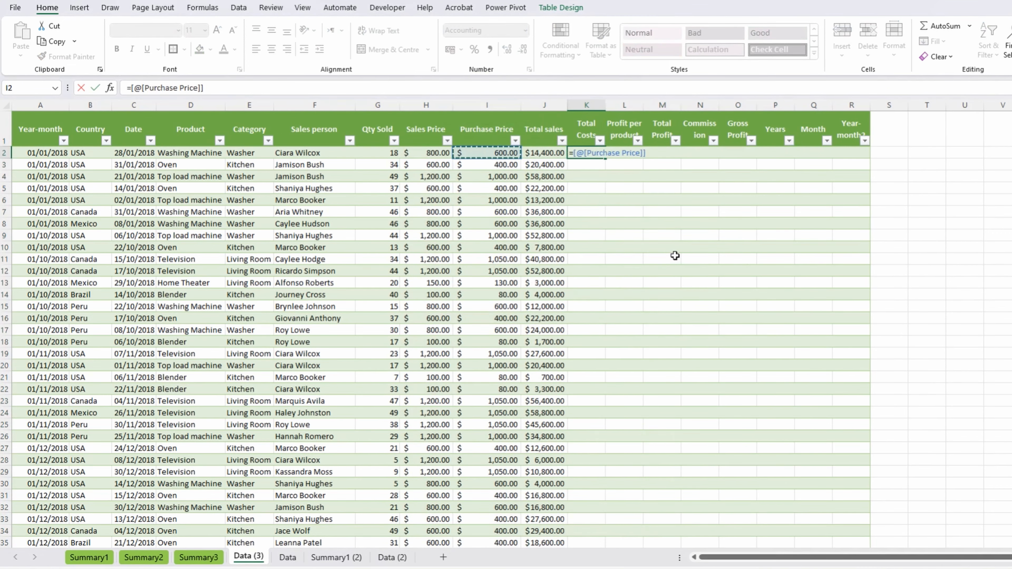
type("*")
key("Left")
key("Left")
key("Return")
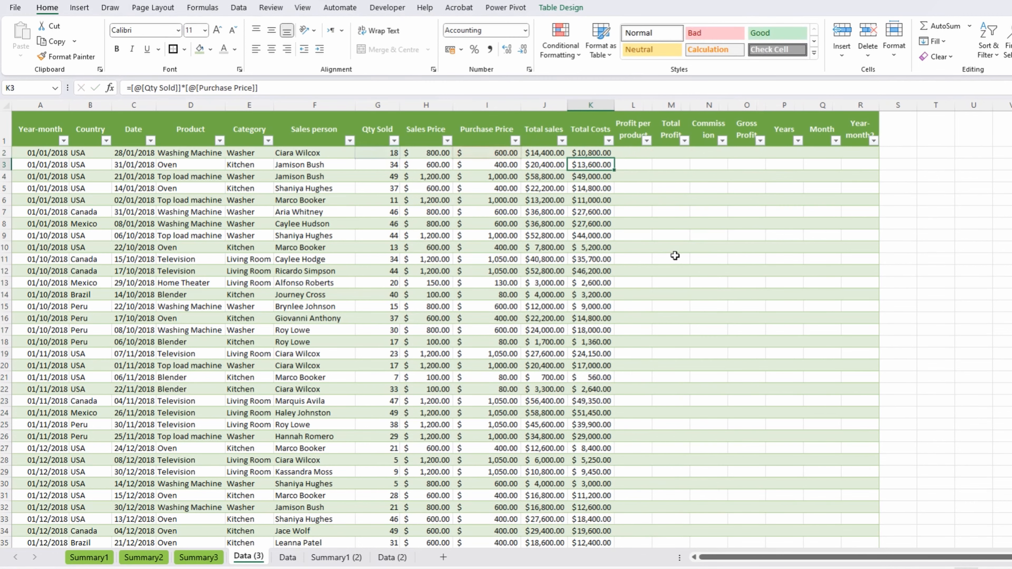
Fill the Data (3) table's Profit per product column with the formula =[@[Sales Price]]-[@[Purchase Price]]
key("Right")
type("=")
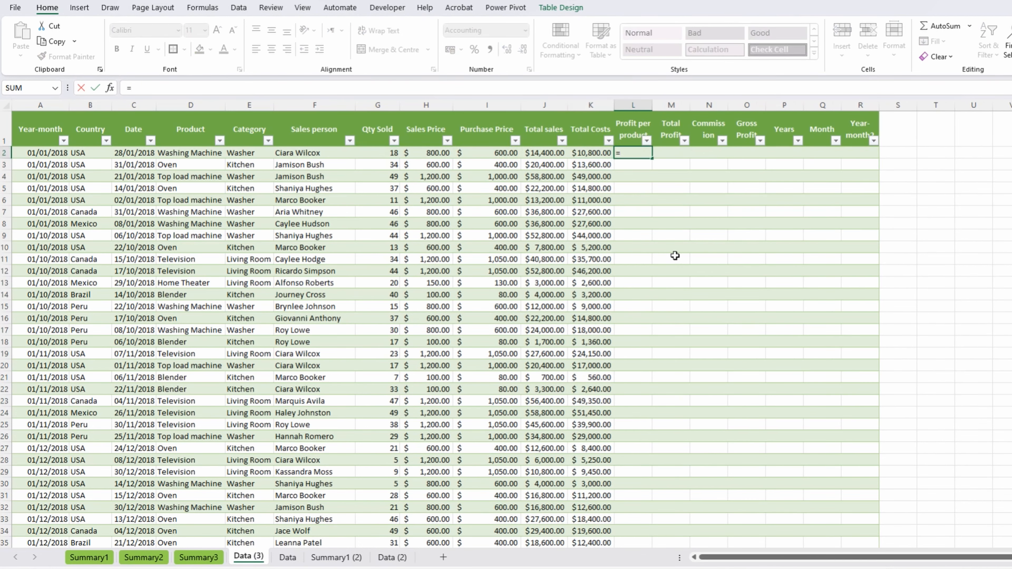
key("Left")
key("Left")
key("Left")
key("Left")
type("-")
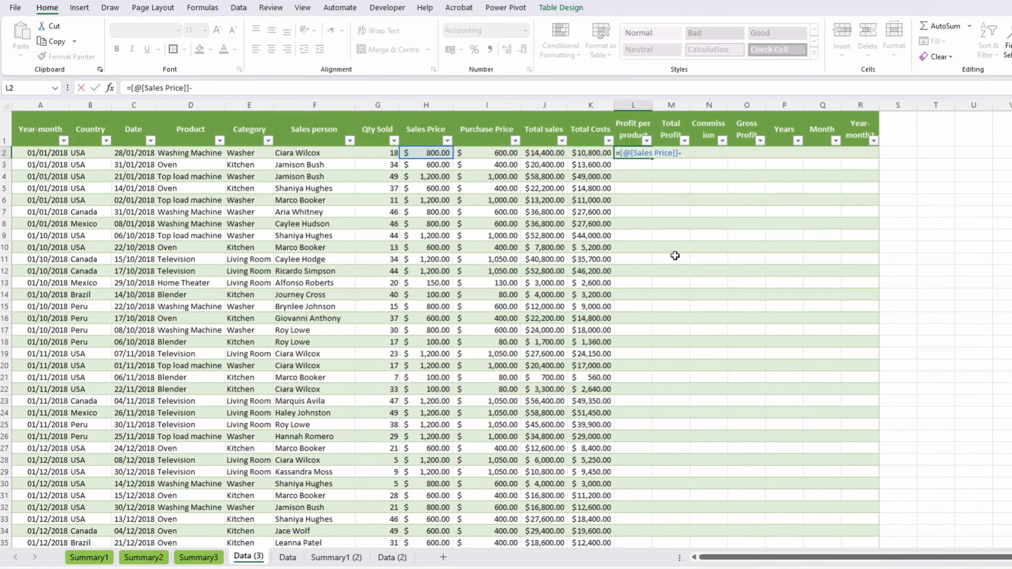
key("Left")
key("Left")
key("Left")
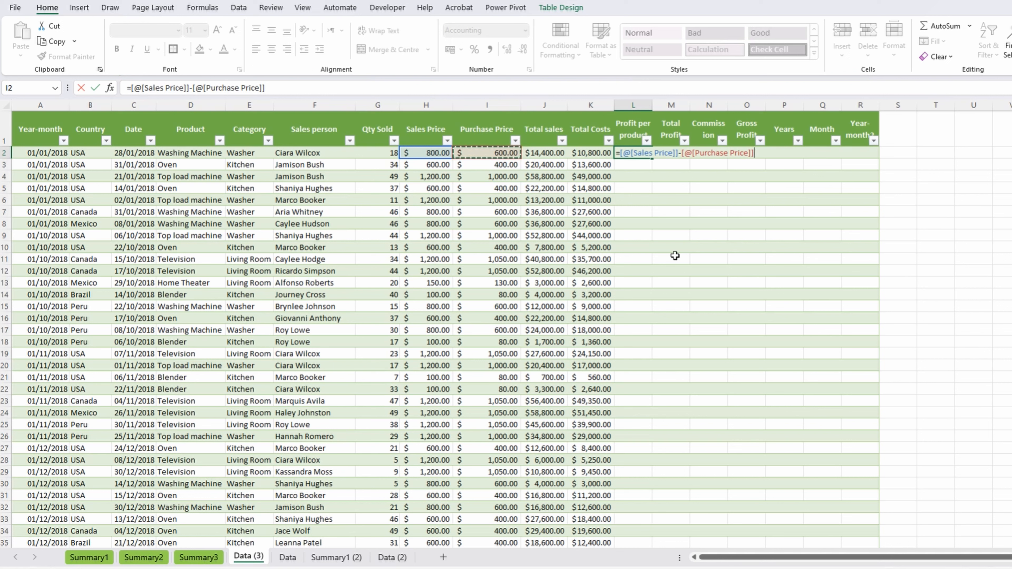
key("Tab")
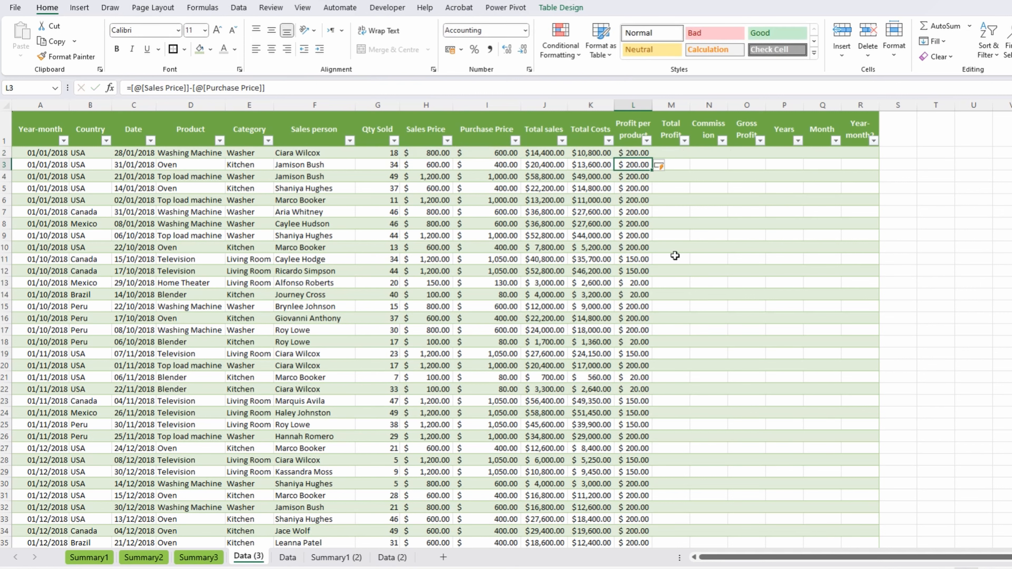
Fill the Total Profit column with the formula =[@[Total sales]]-[@[Total Costs]]
type("=")
key("Left")
key("Left")
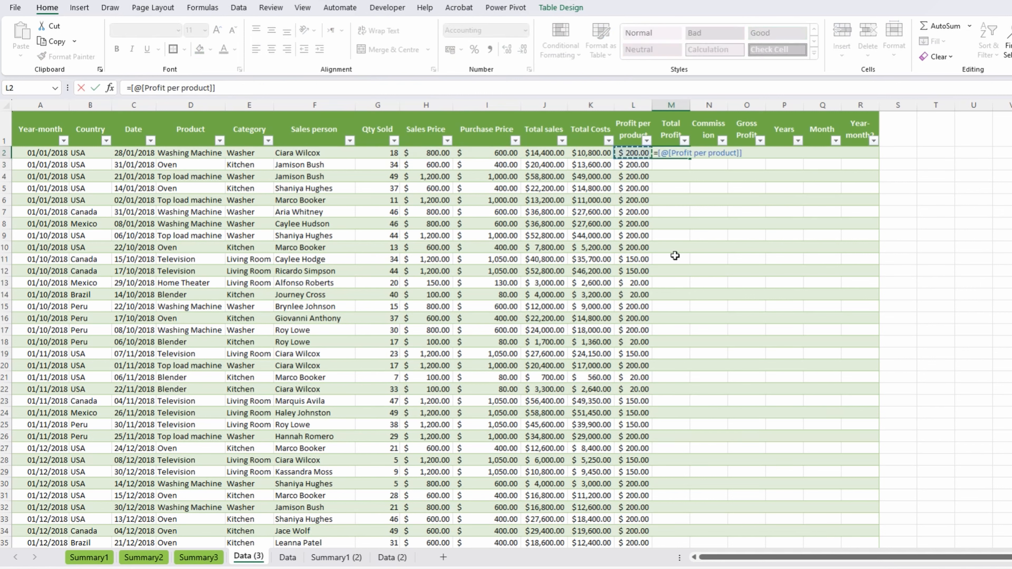
key("Left")
type("-")
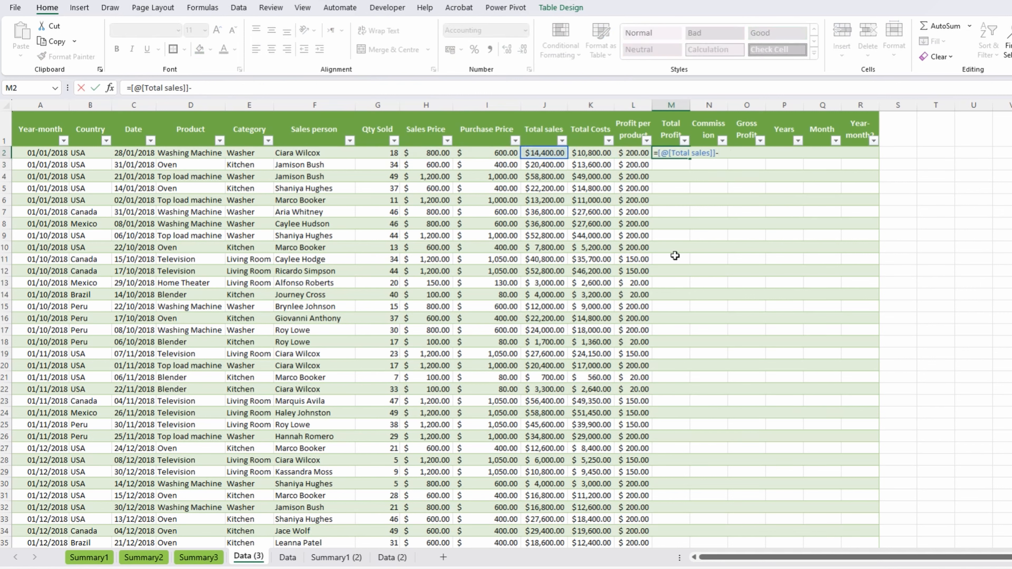
key("Left")
key("Left")
key("Return")
Fill the Commission column with the formula =IF([@[Qty Sold]]<10,[@[Total Profit]]*0.1,[@[Total Profit]]*0.2)
key("Up")
key("Right")
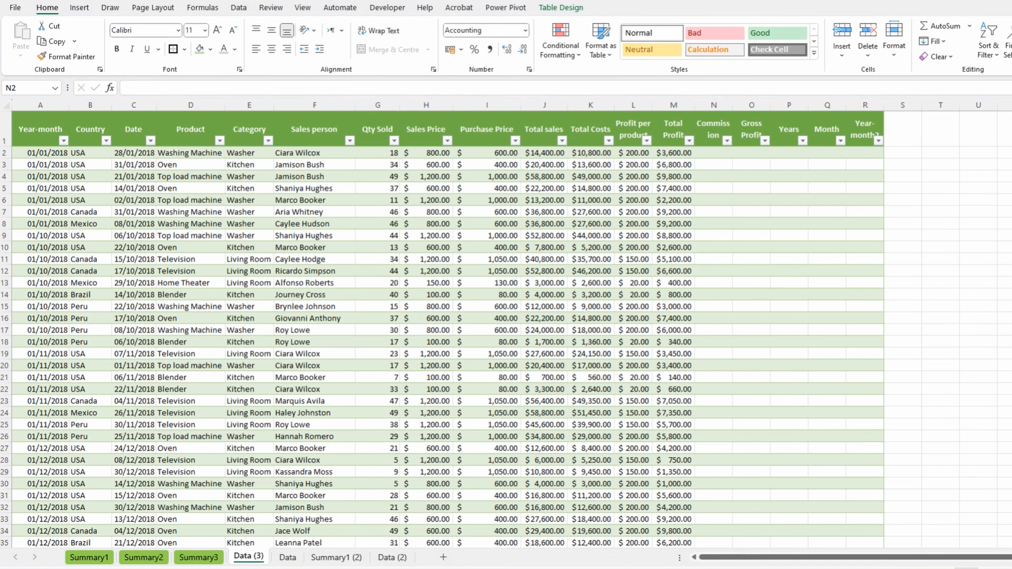
left_click(655, 244)
type("=IF(")
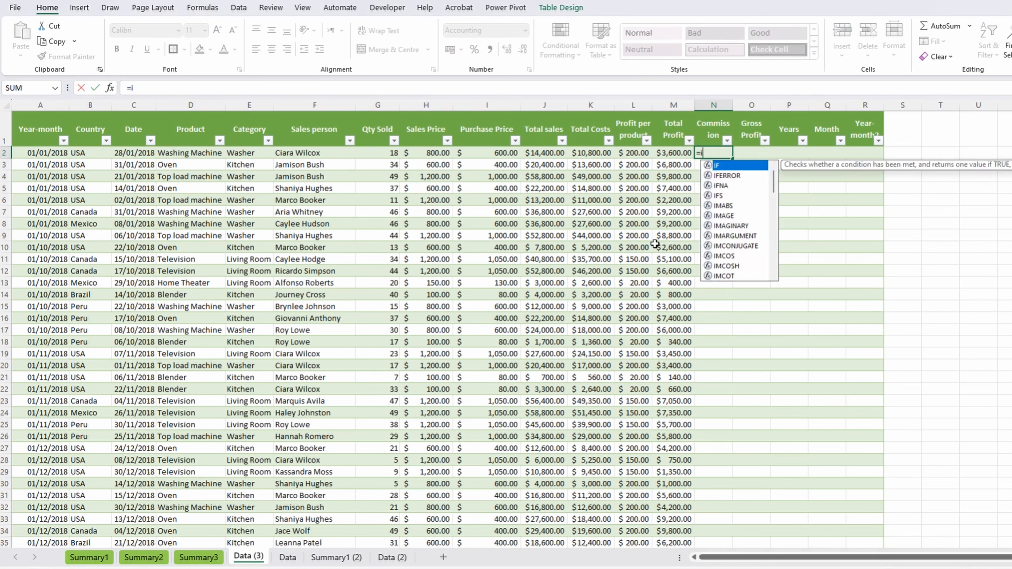
key("Left")
key("Left")
key("Left")
key("Left")
key("Left")
key("Left")
key("Left")
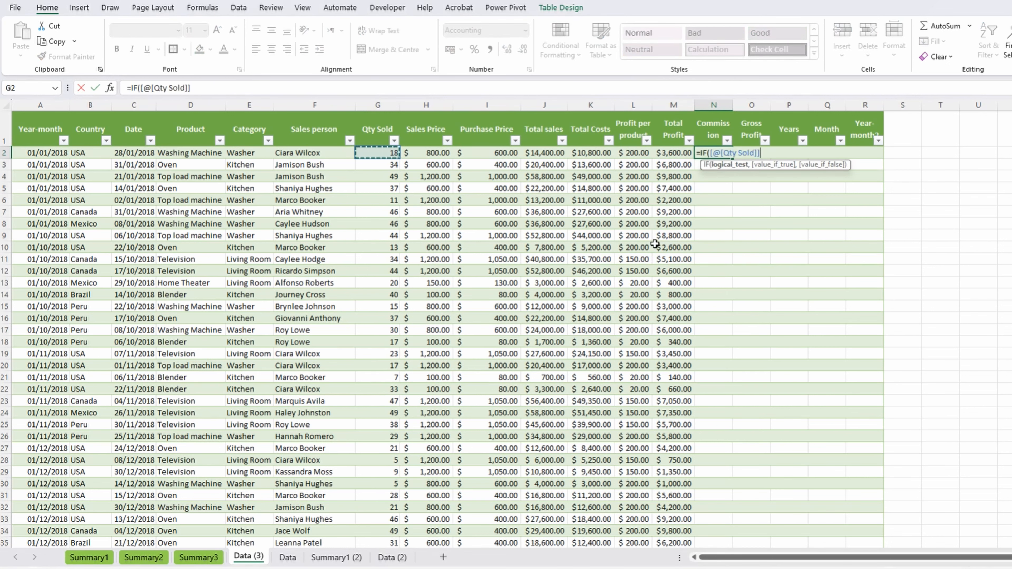
type("<10,")
key("Left")
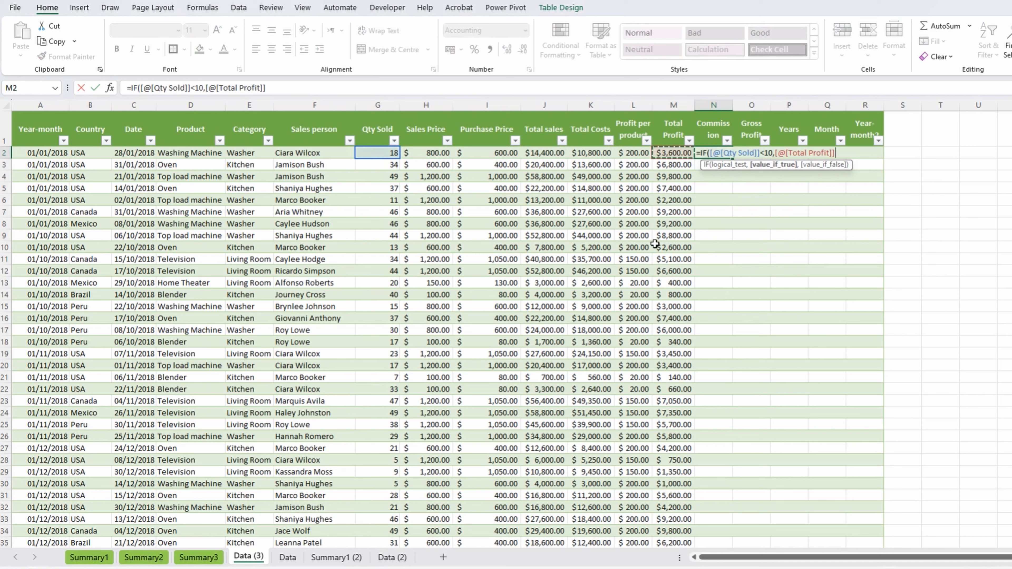
type("*0.1,")
key("Left")
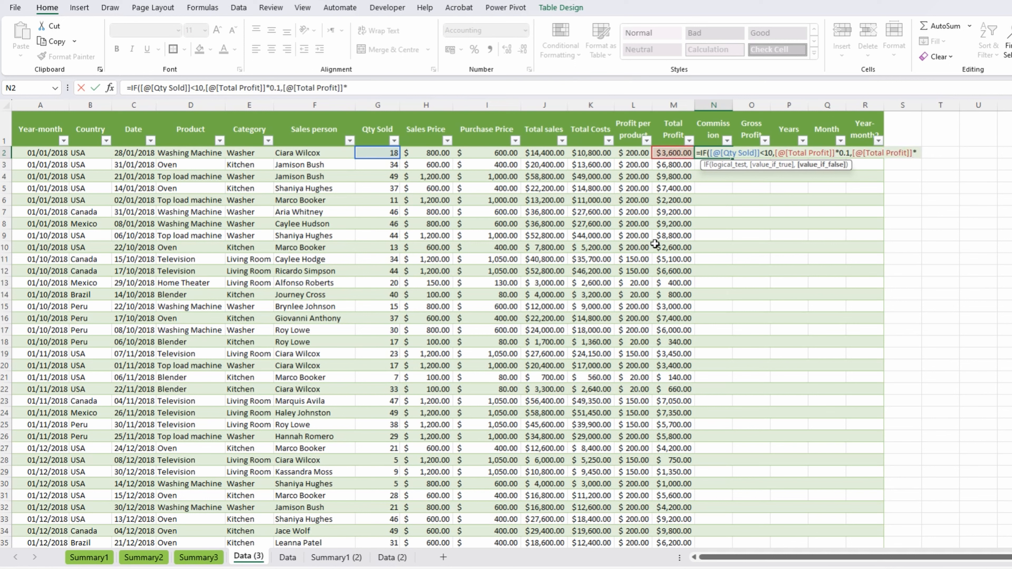
type("*0.2)")
key("Return")
AutoFit the width of the Commission column to its values
key("ctrl+shift+Down")
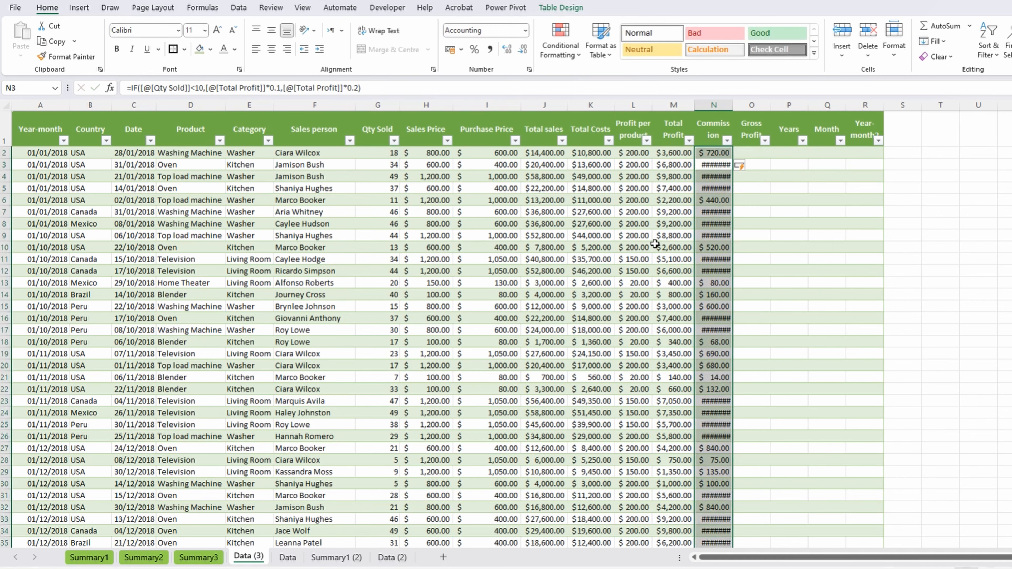
key("alt+h")
key("o")
key("i")
key("Up")
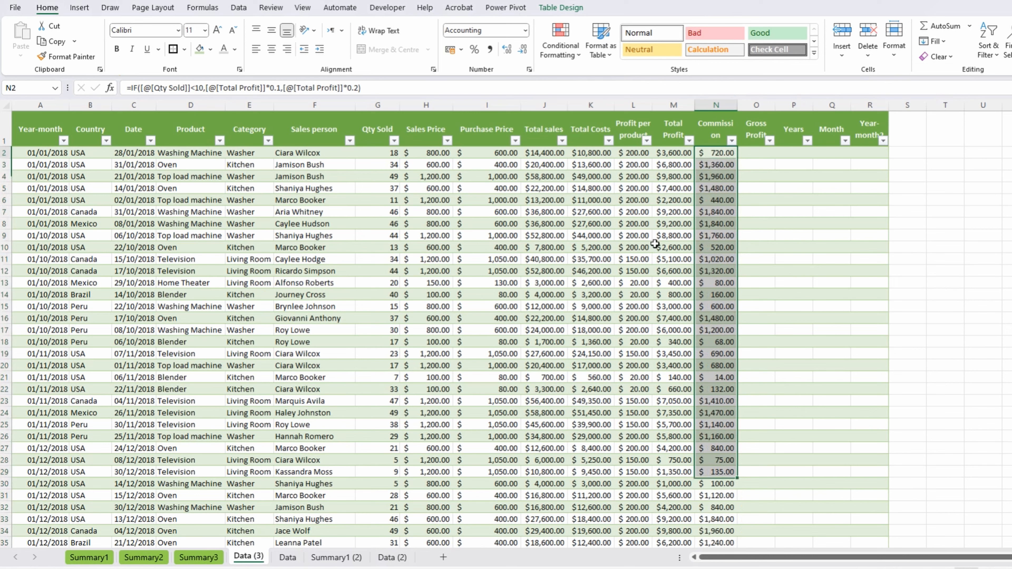
key("Up")
key("Right")
key("Down")
type("=")
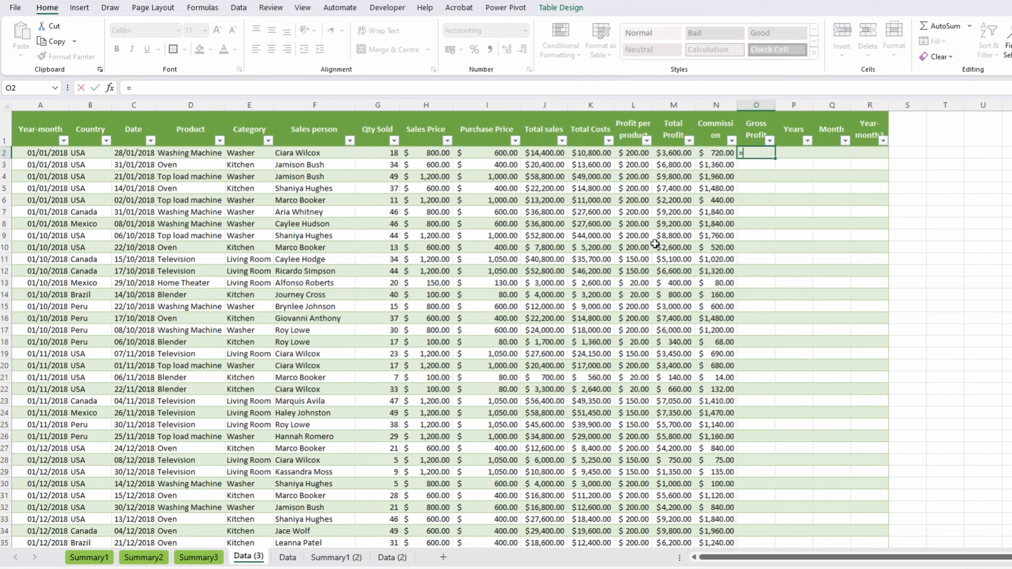
key("Left")
key("Left")
type("-")
key("Left")
key("Return")
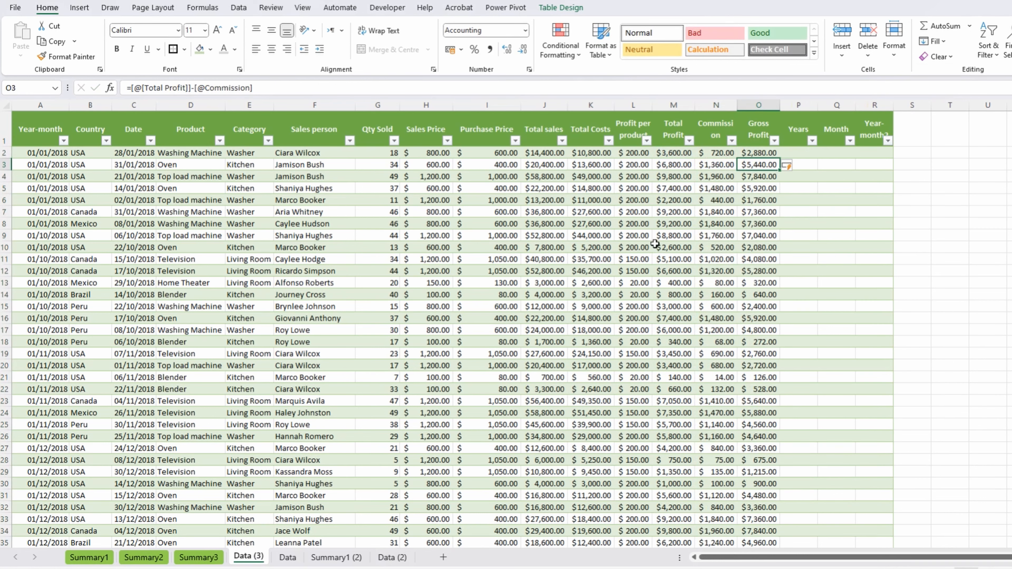
key("Right")
key("Up")
type("=ye")
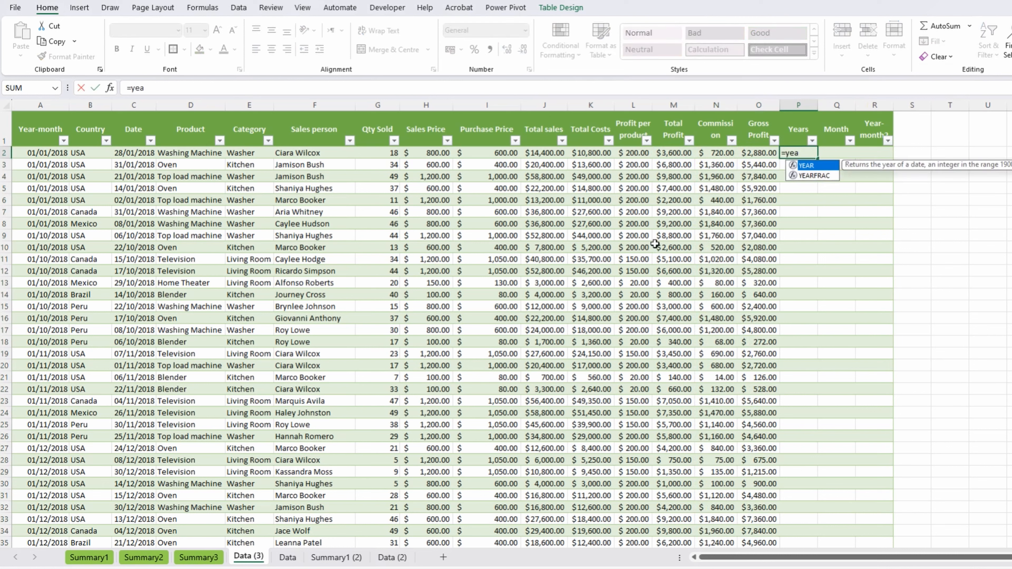
key("Tab")
key("Left")
key("Left")
key("Left")
key("Left")
key("Left")
key("Left")
key("ctrl+Left")
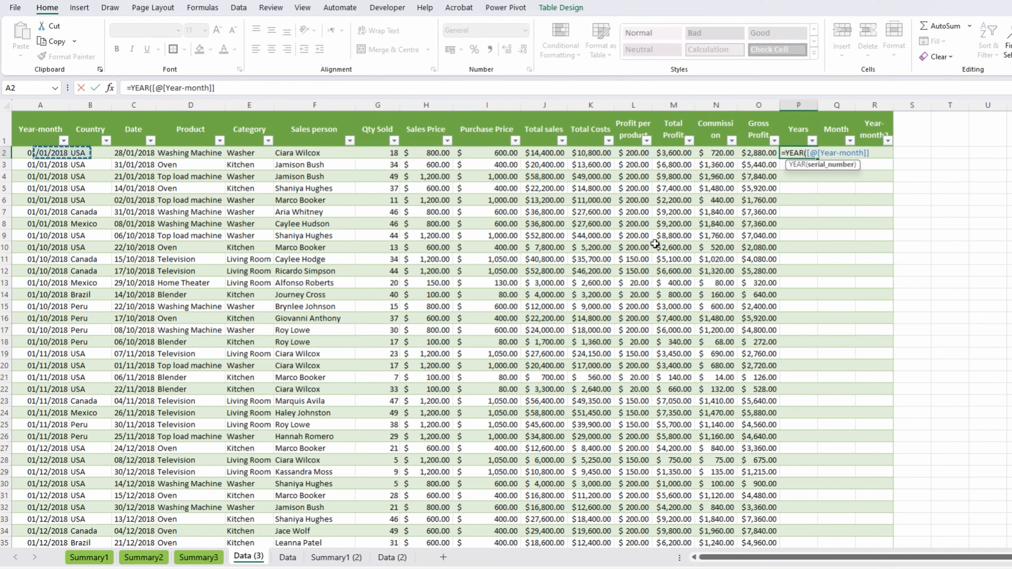
key("Right")
key("Right")
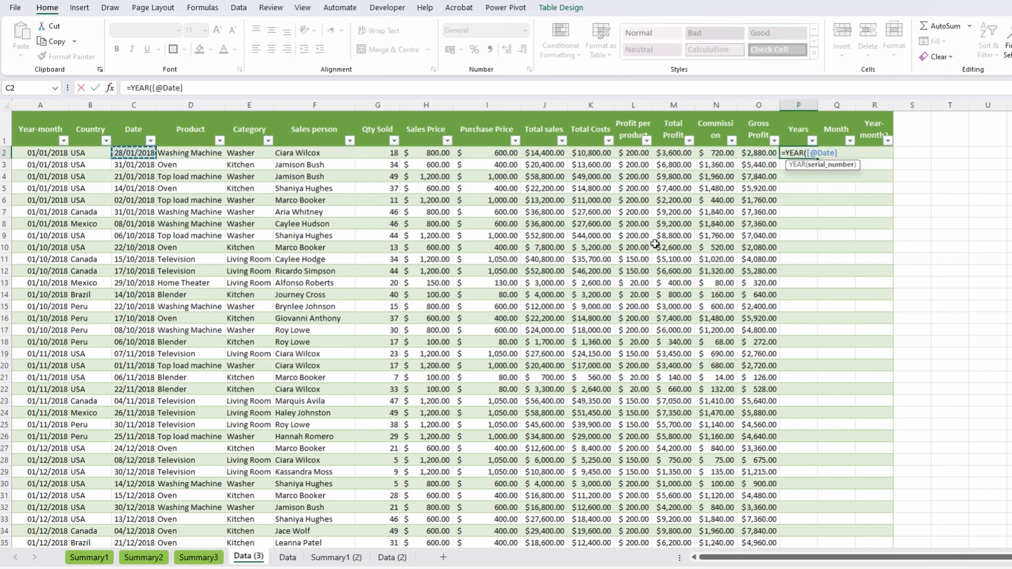
key("Tab")
type("=monh")
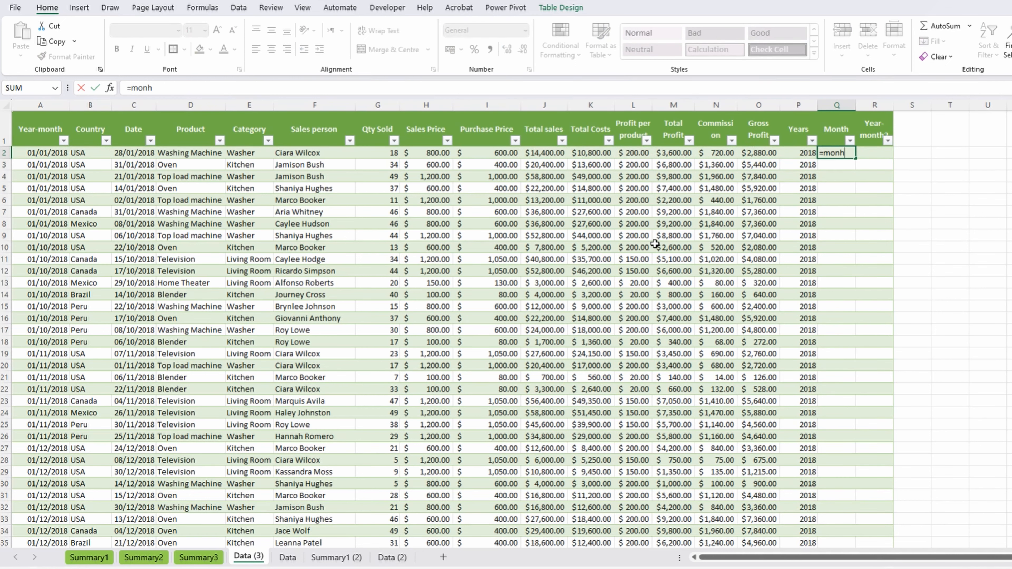
key("BackSpace")
type("t")
key("Tab")
key("ctrl+Left")
key("Right")
key("Right")
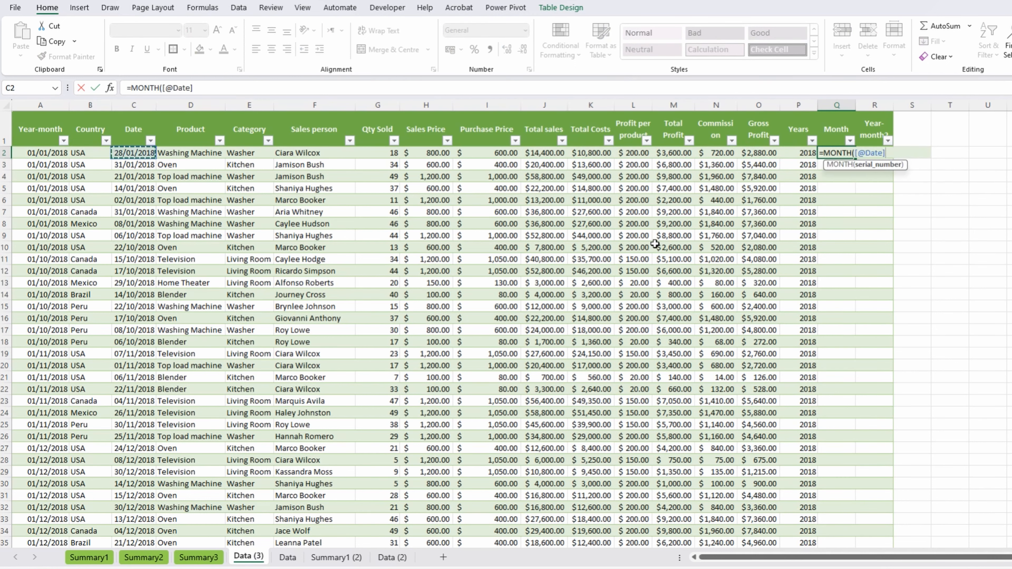
key("Return")
key("Right")
key("Up")
key("Up")
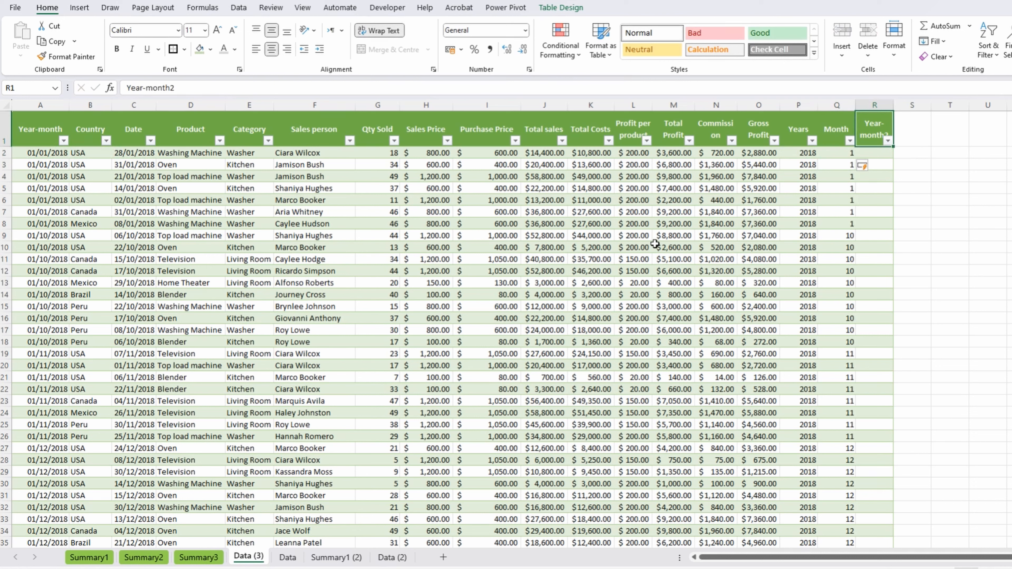
left_click(181, 88)
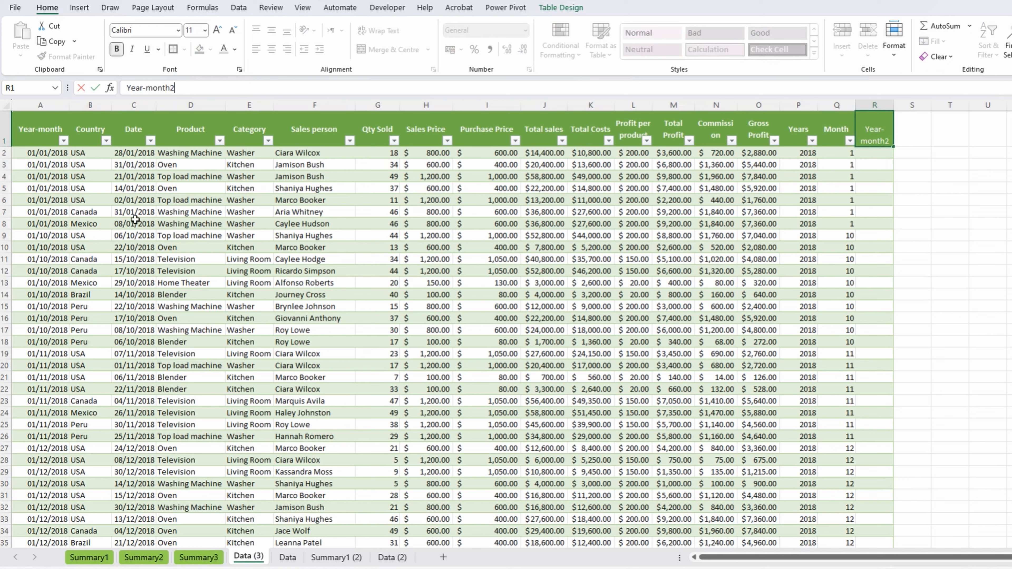
key("Escape")
left_click(47, 152)
left_click(33, 128)
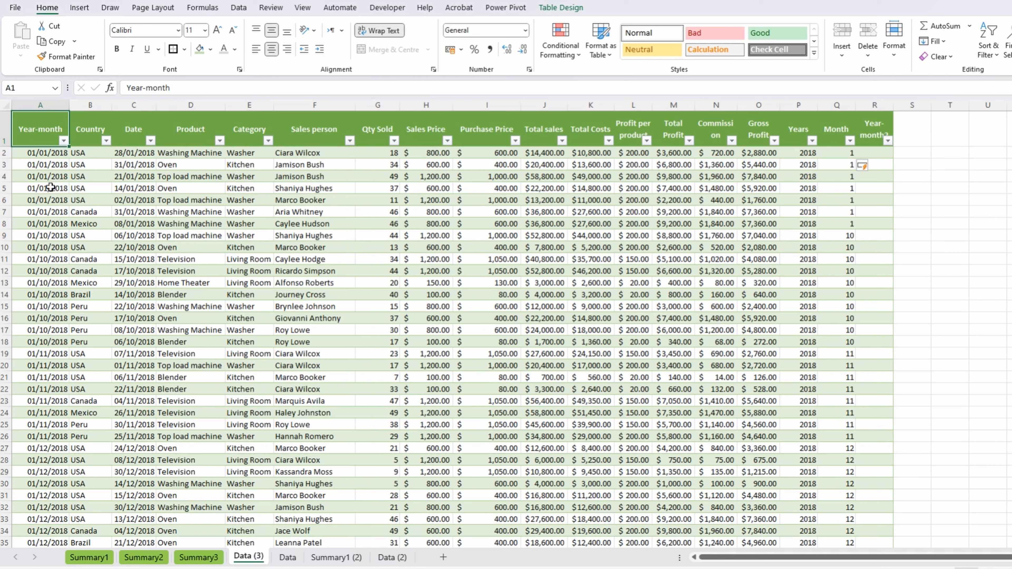
Format the Year-month column's dates with the custom number format yyyy-mm
left_click(36, 204)
key("ctrl+space")
key("ctrl+1")
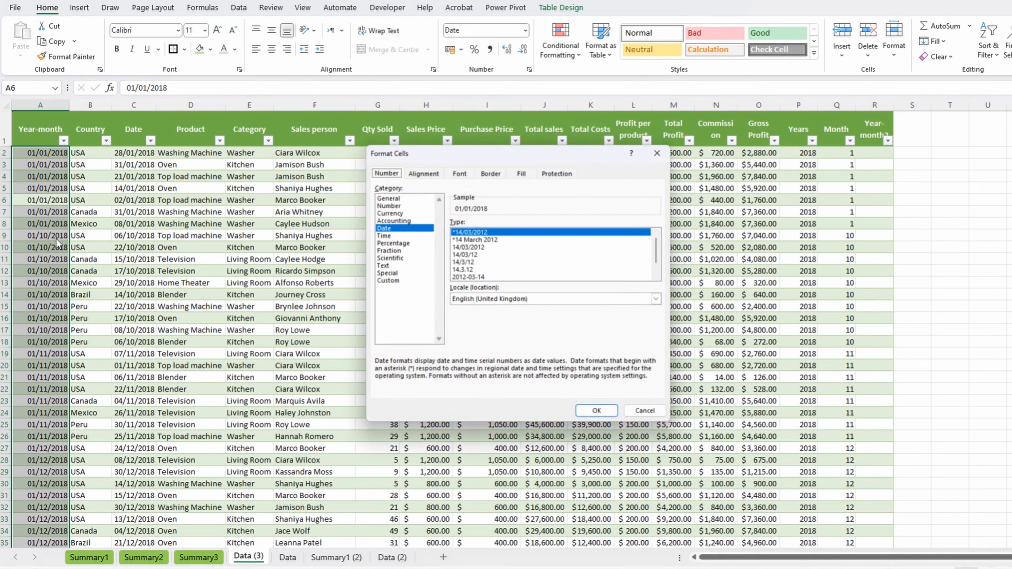
left_click(402, 281)
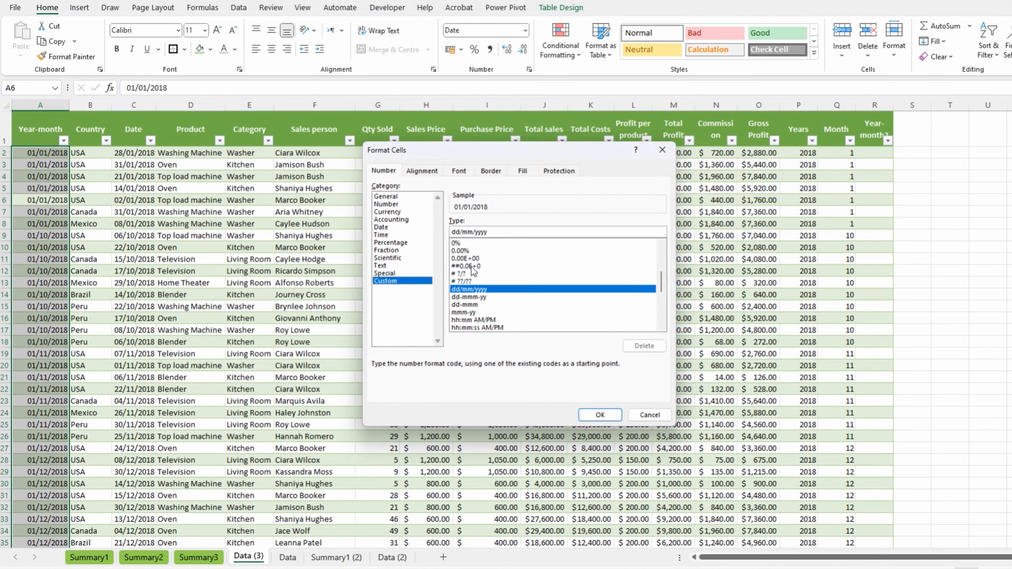
left_click_drag(523, 231, 427, 235)
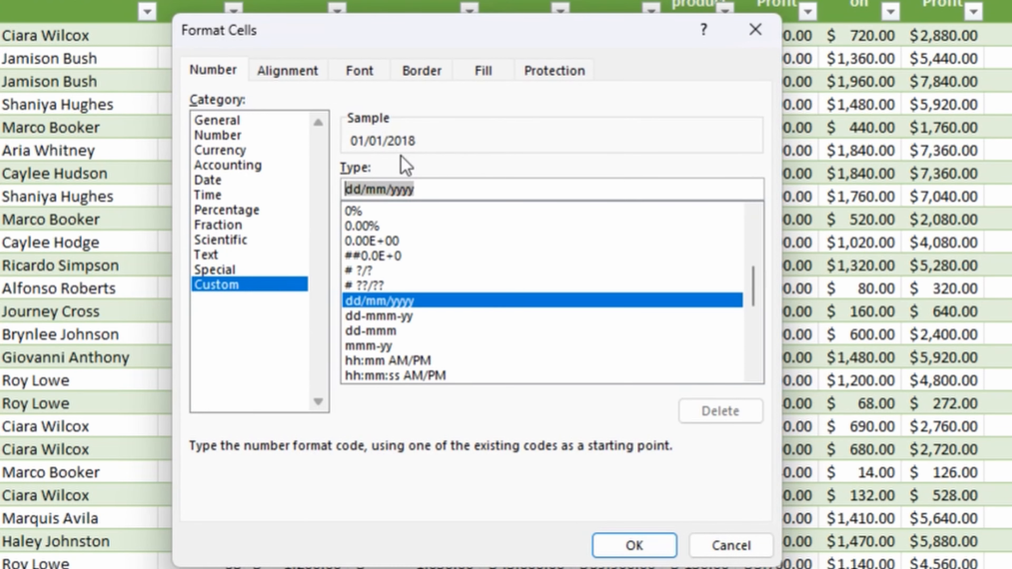
type("yyy")
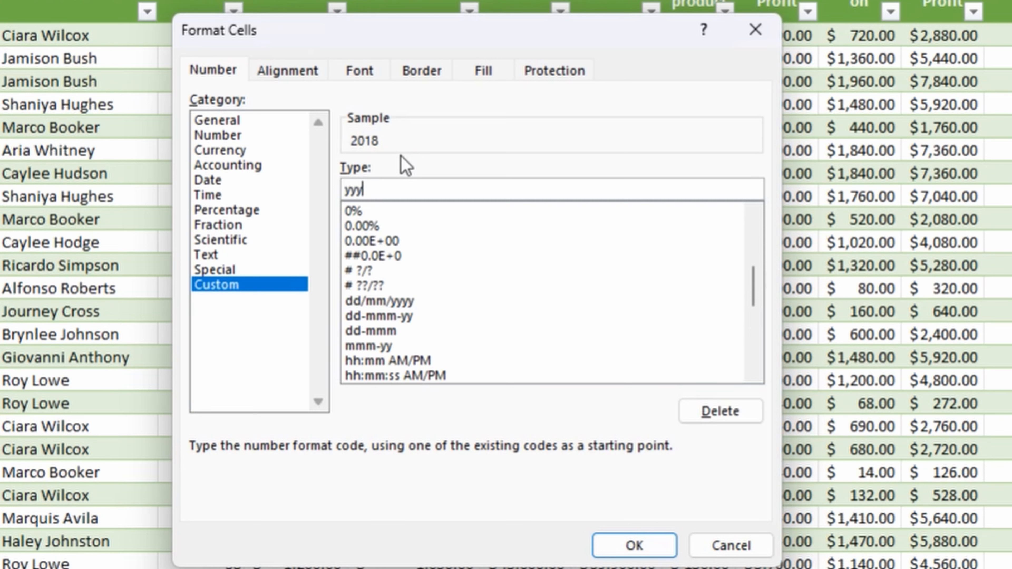
type("y-mm")
key("Return")
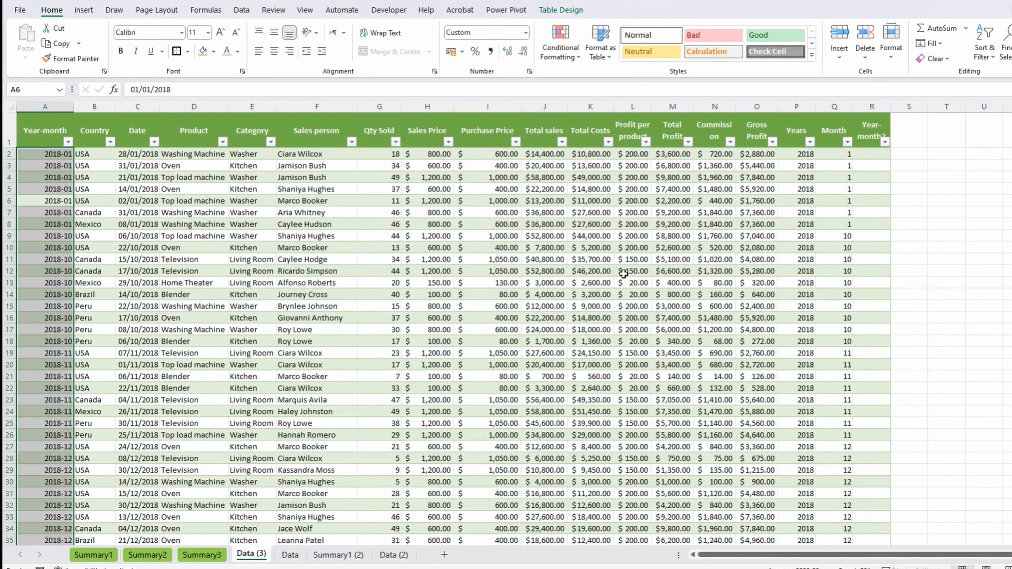
Delete the empty Year-month2 column from the Data (3) sheet
left_click(866, 107)
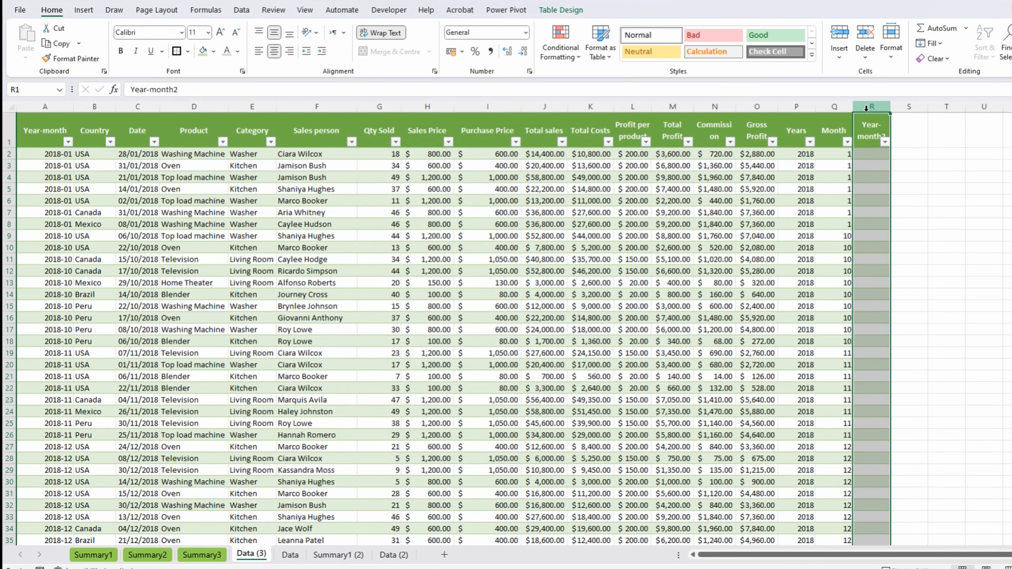
key("ctrl+minus")
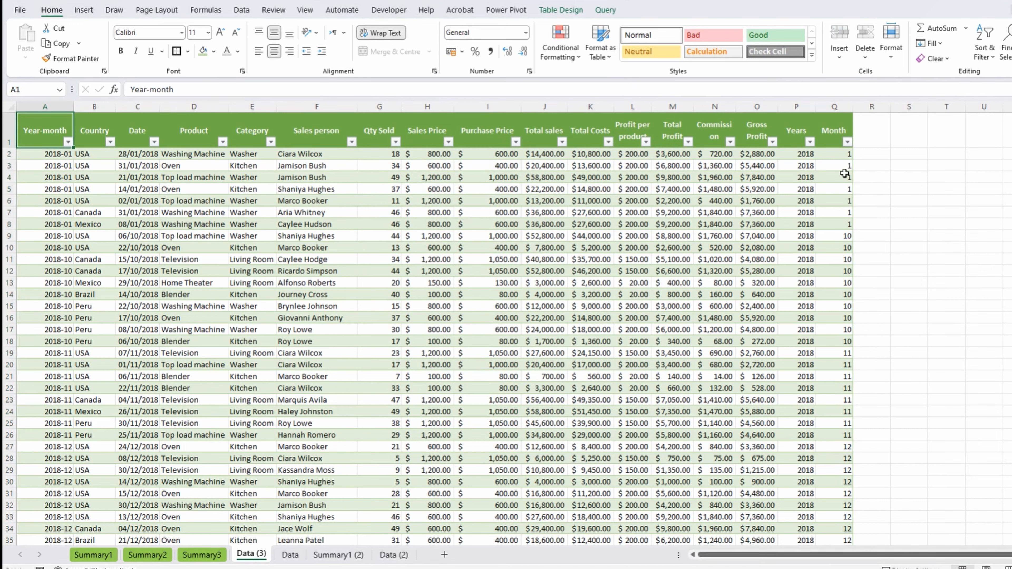